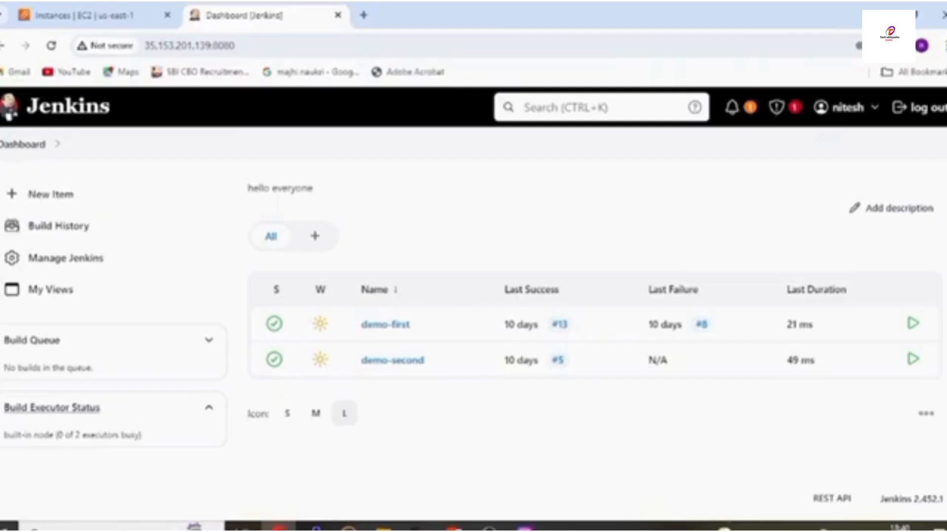
Step: Open the plugin updates in the Jenkins management settings, select every listed plugin and update them all
click(85, 268)
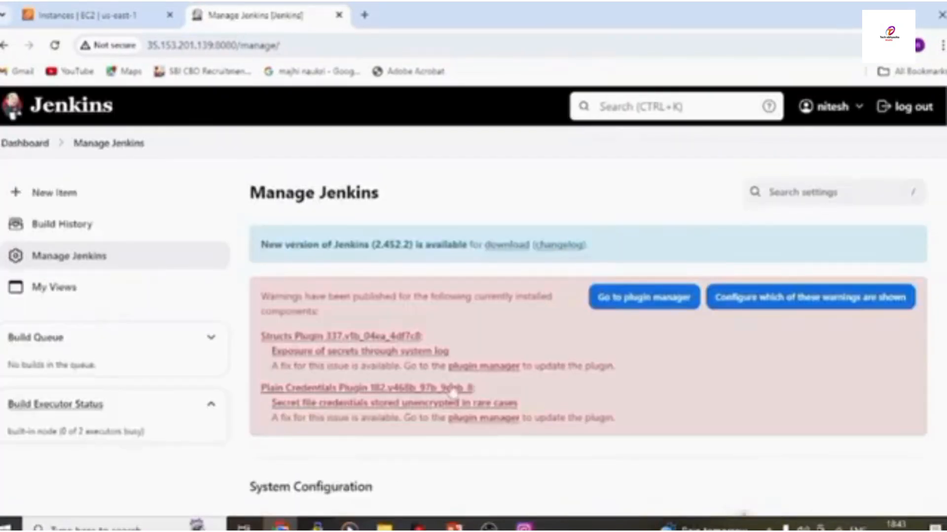
scroll(369, 338, down, 2)
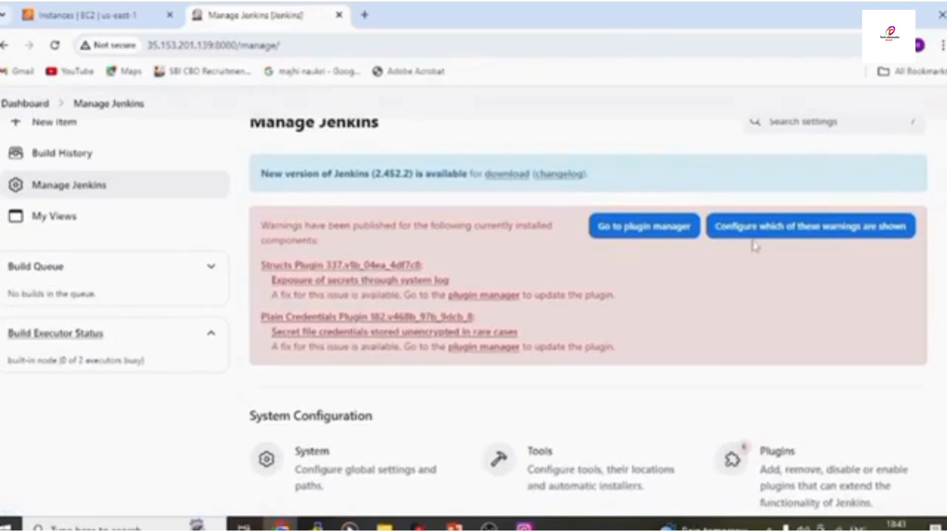
click(774, 463)
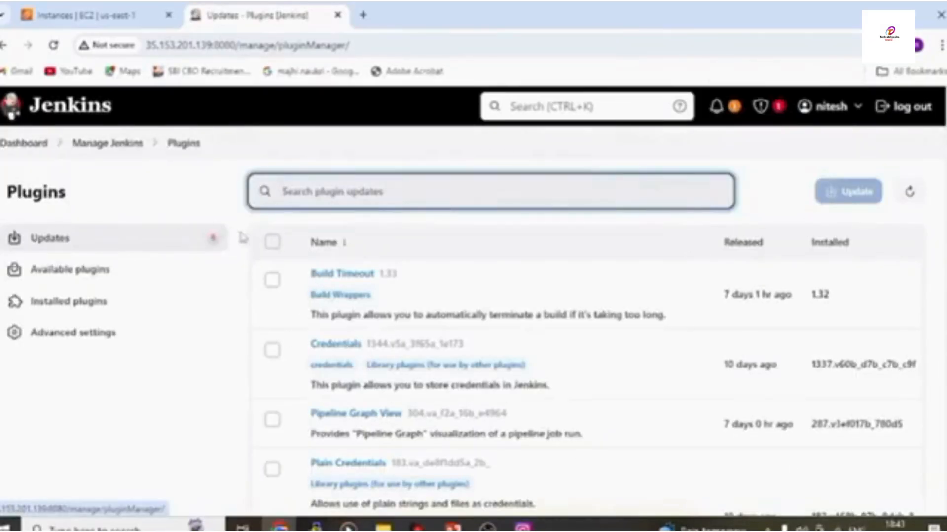
mouse_move(213, 241)
click(277, 248)
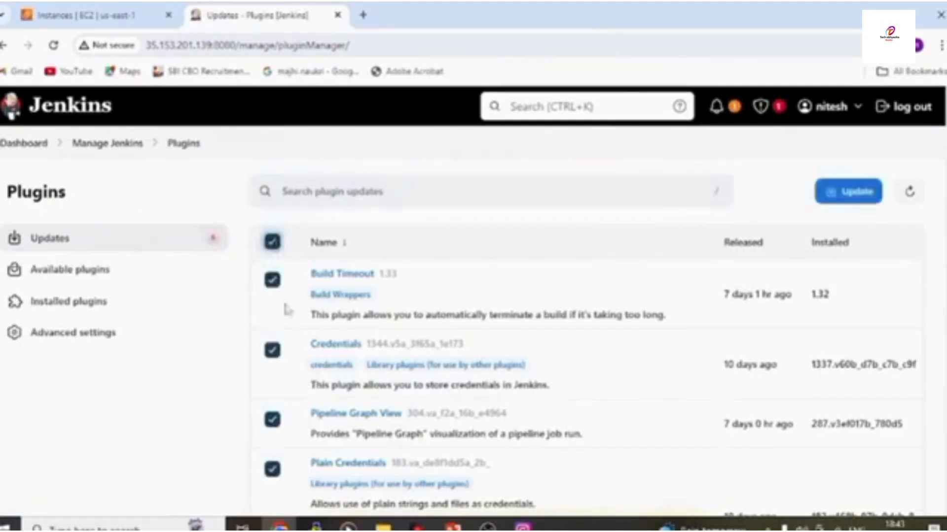
click(854, 197)
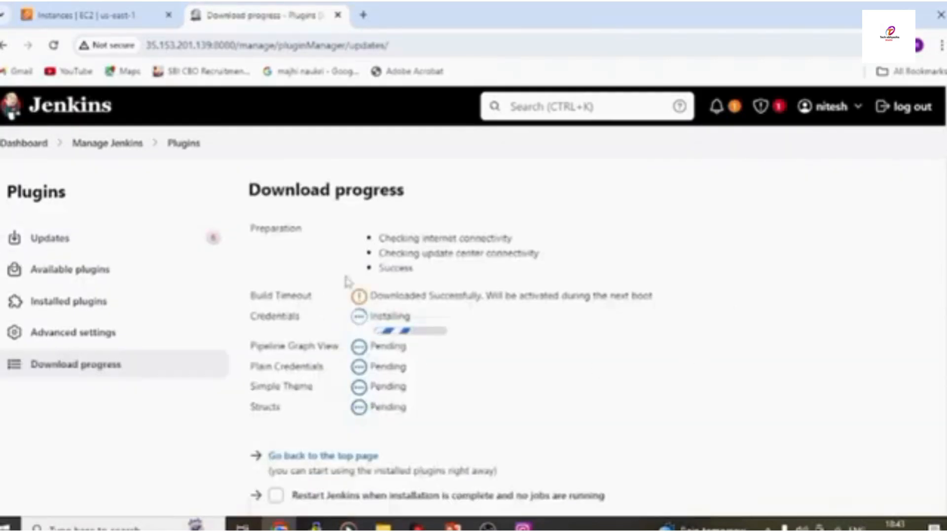
Step: Have Jenkins restart once the plugin updates are installed, then sign back in with the saved username and password
click(276, 495)
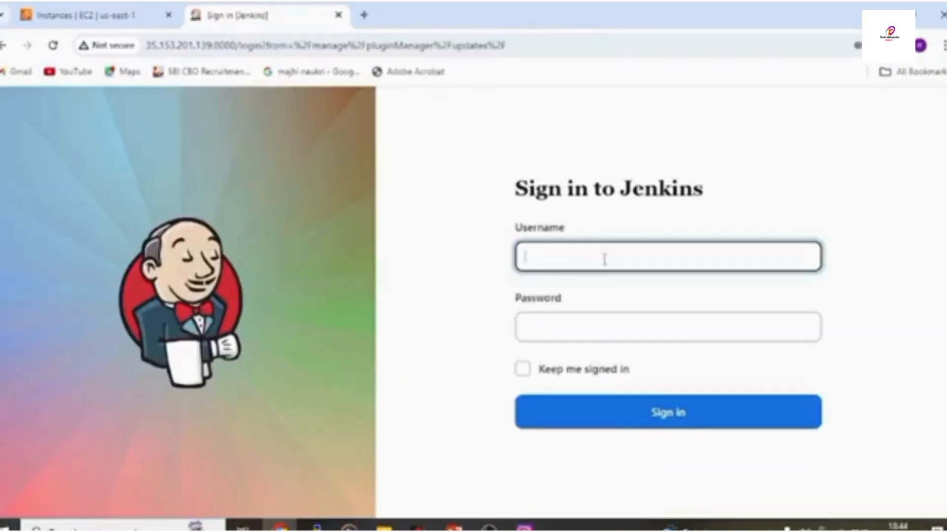
click(604, 260)
click(636, 301)
click(661, 416)
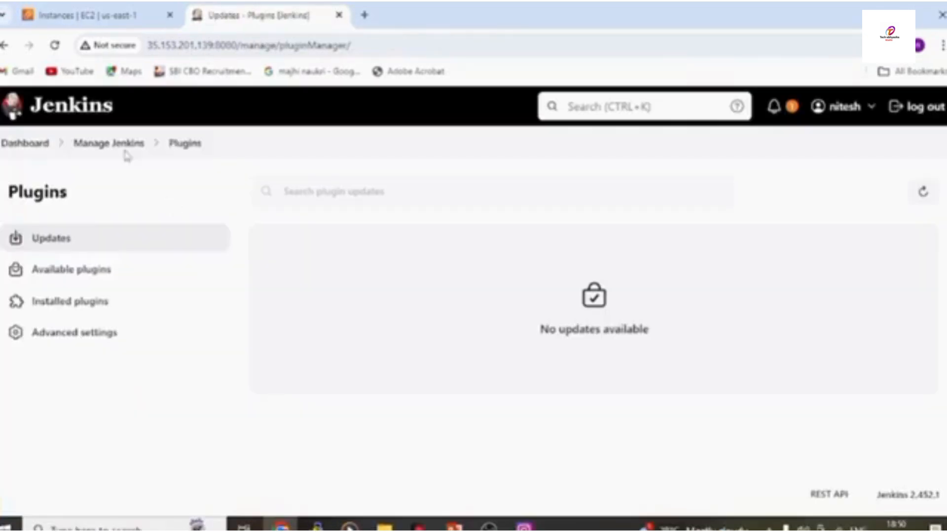
Step: Return to Manage Jenkins and review its System Configuration, Security, Status Information, Troubleshooting, and Tools and Actions sections
click(118, 153)
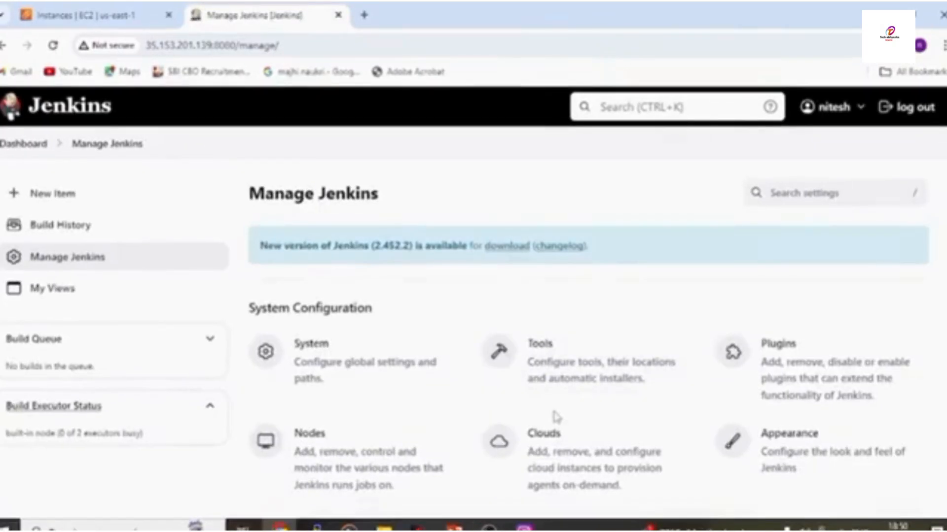
scroll(530, 345, down, 3)
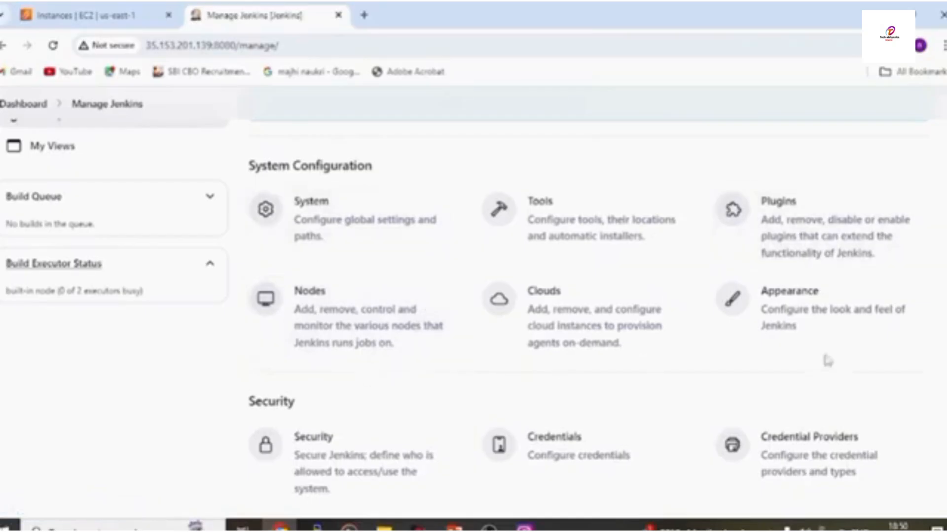
scroll(656, 348, down, 6)
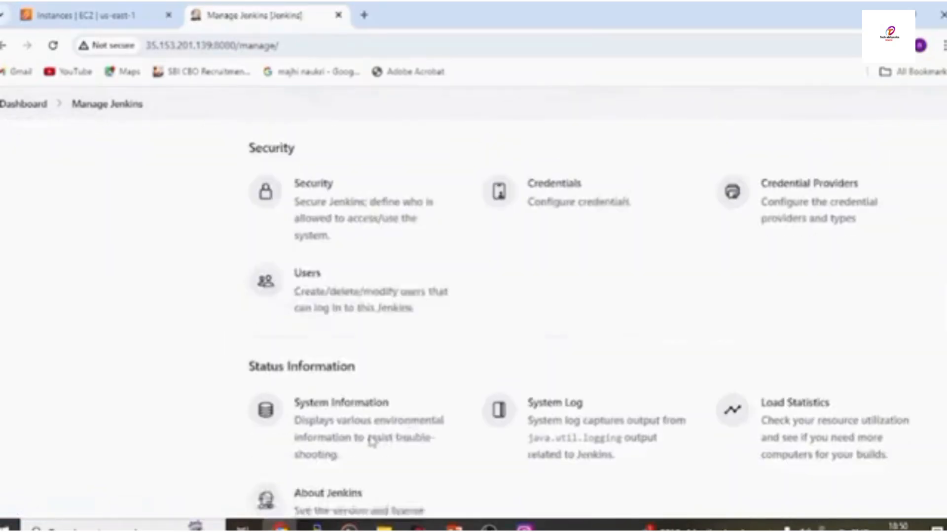
scroll(360, 401, down, 3)
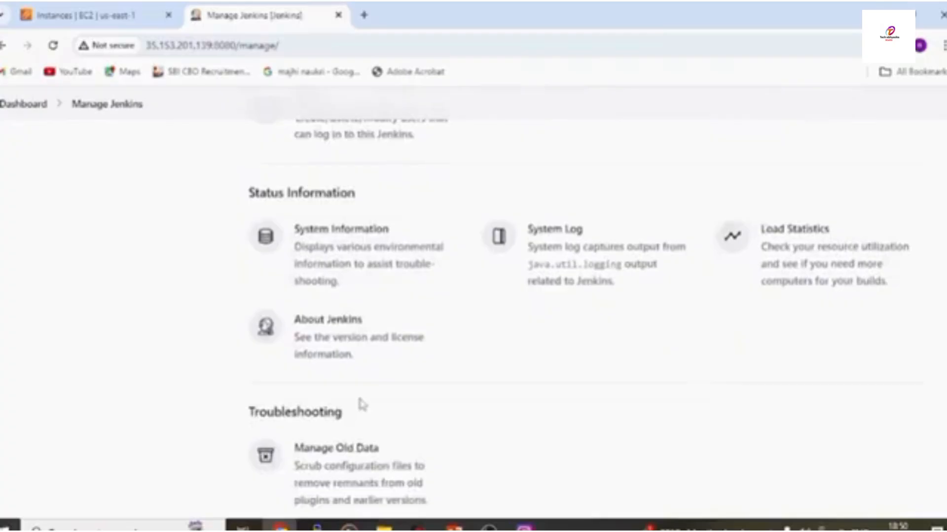
scroll(357, 392, down, 3)
scroll(371, 399, down, 4)
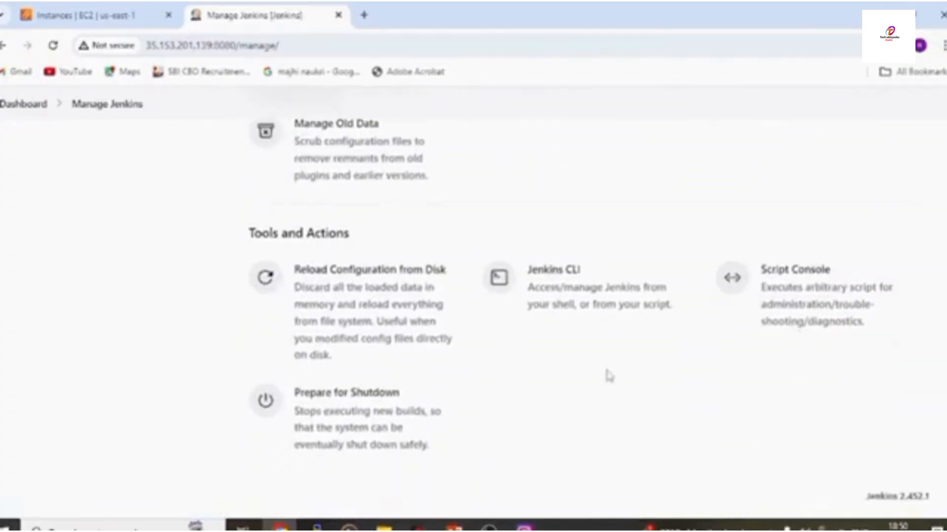
scroll(606, 373, up, 13)
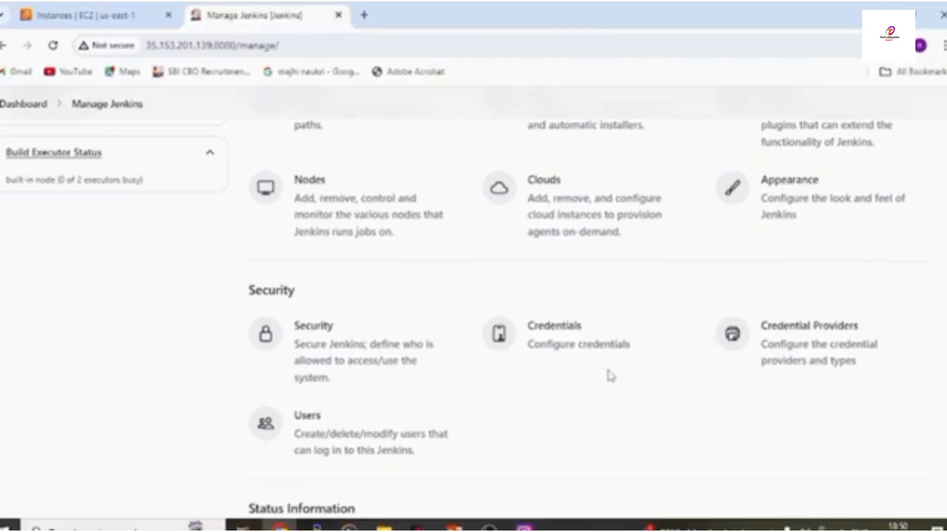
scroll(609, 374, down, 4)
scroll(609, 375, up, 7)
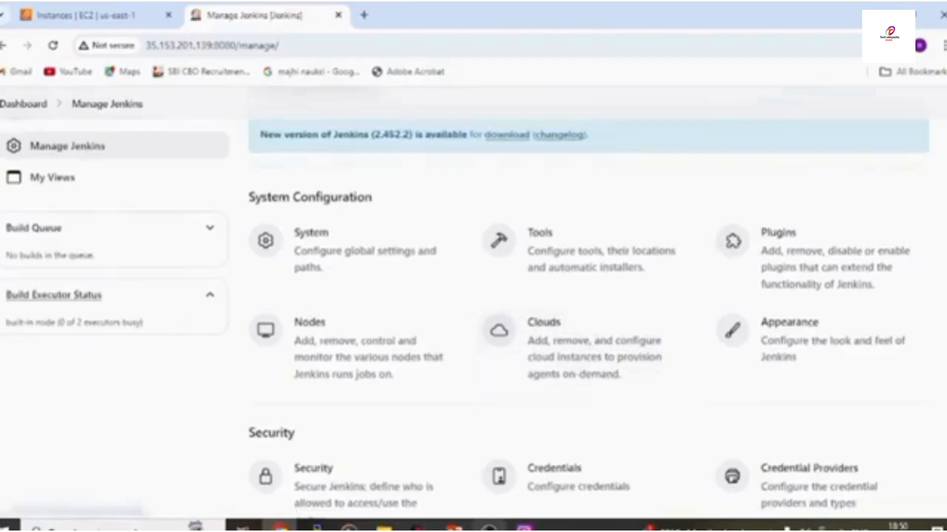
Step: Open plugins.jenkins.io in a new browser tab and search the plugin index for "role based authorization stratergy"
click(364, 14)
click(369, 40)
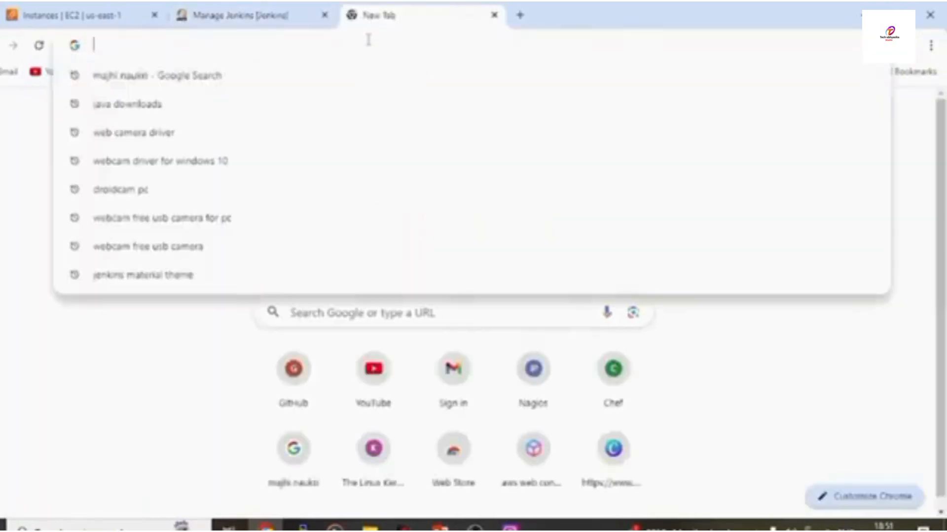
text(pl)
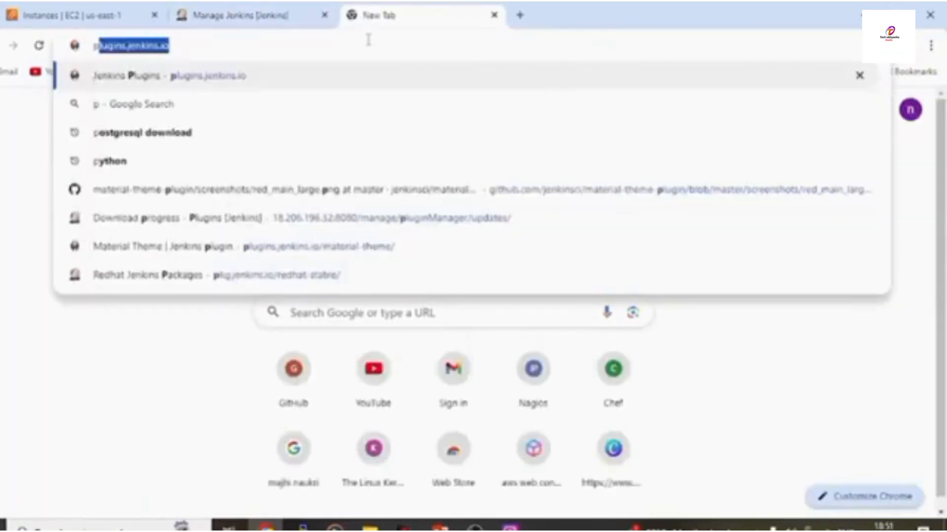
text(ug)
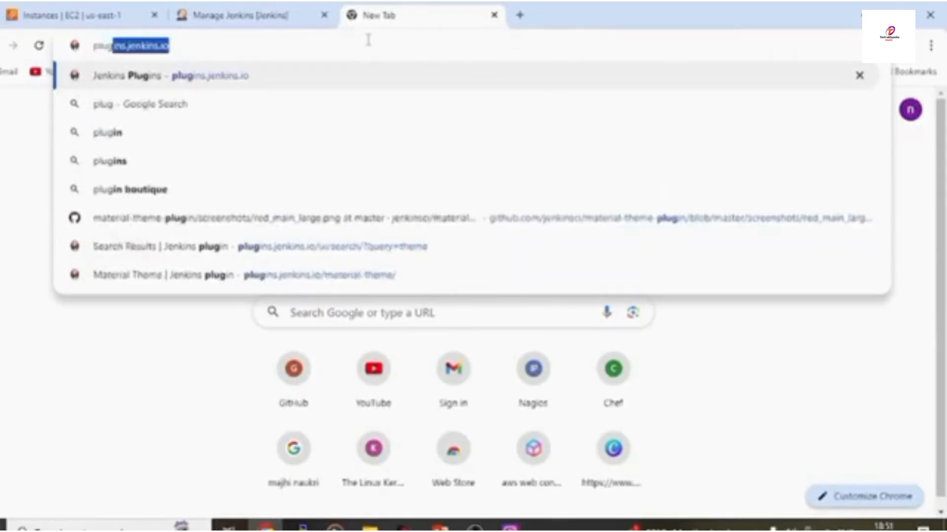
text(ins)
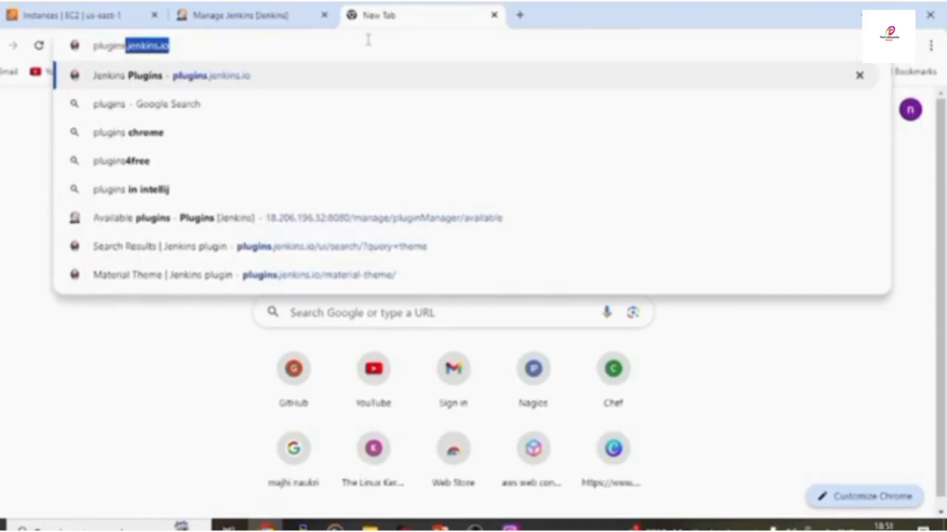
key(Return)
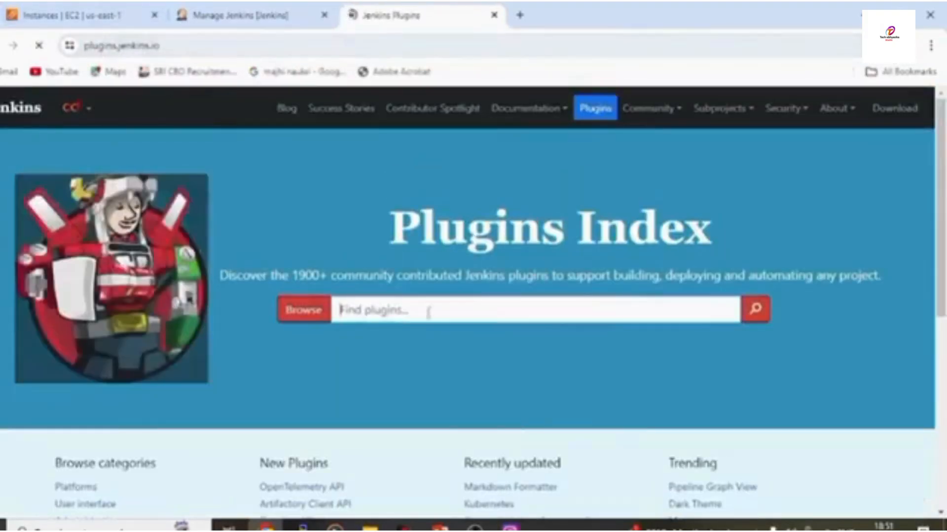
click(428, 311)
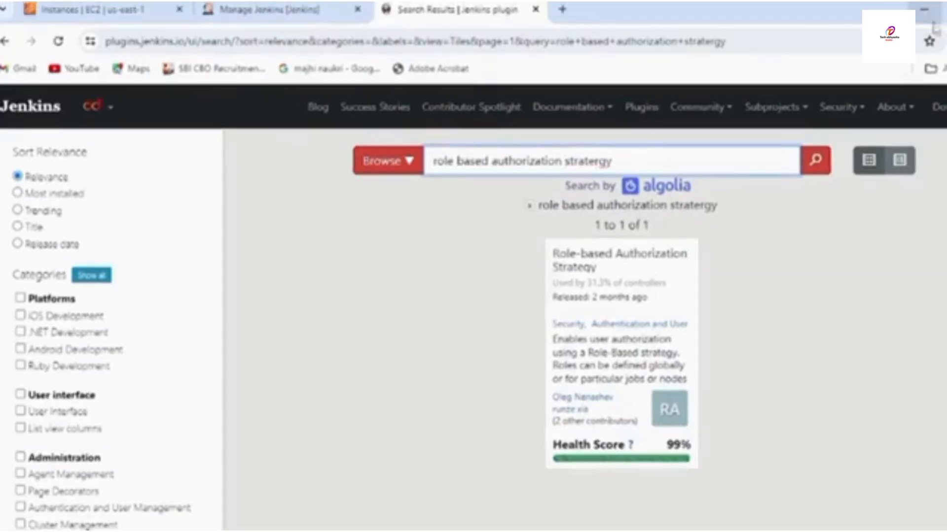
Step: Back in the Jenkins plugin manager, filter the available plugins by "role" and install Role-based Authorization Strategy
click(267, 15)
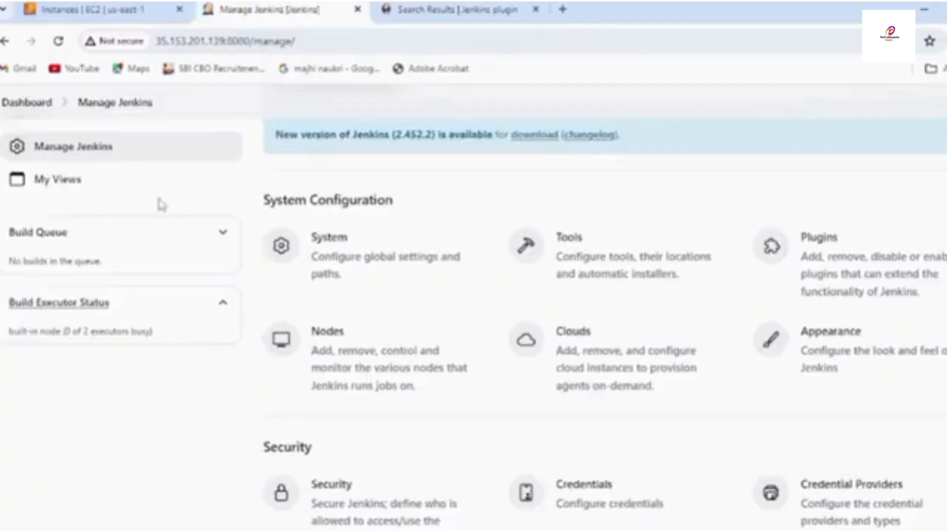
click(828, 241)
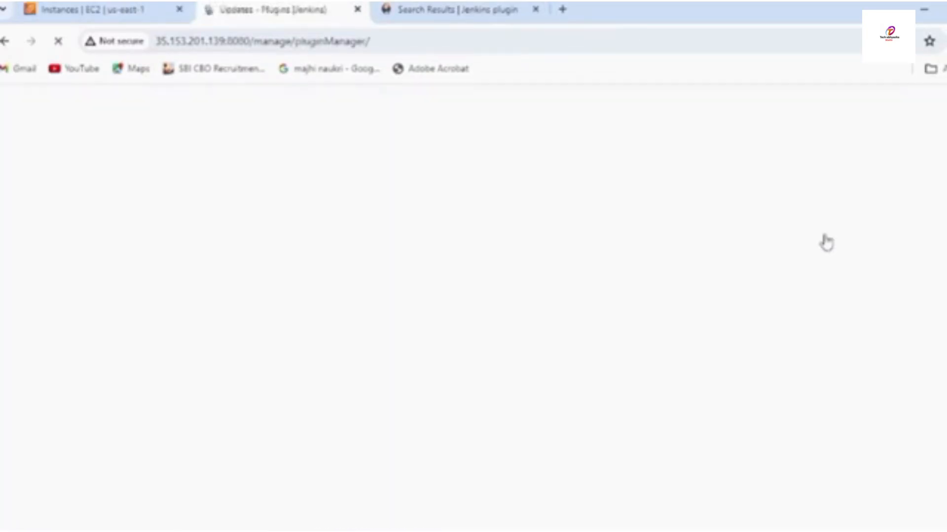
click(69, 286)
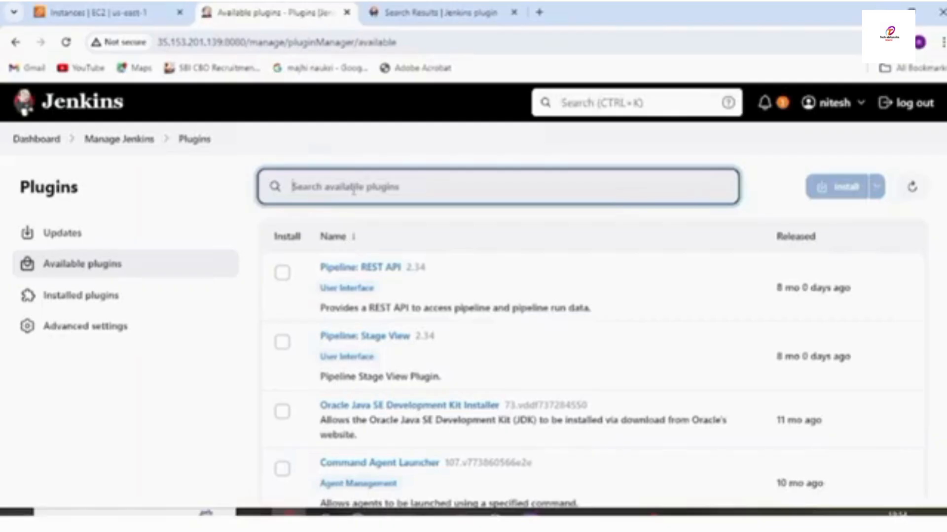
text(r)
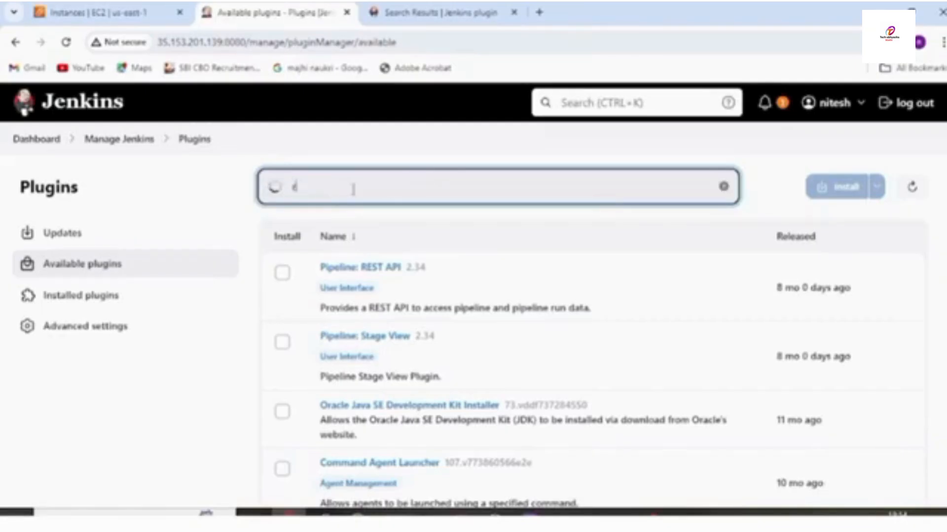
text(oles)
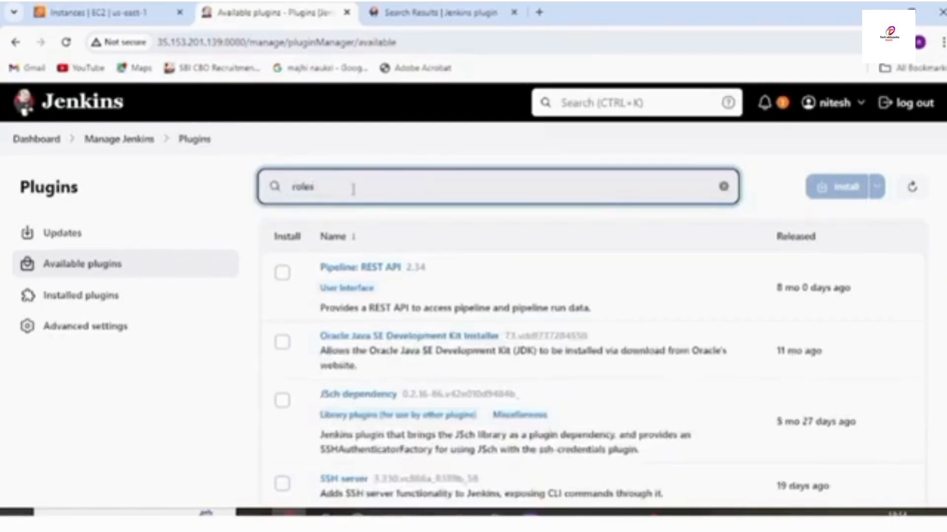
key(BackSpace)
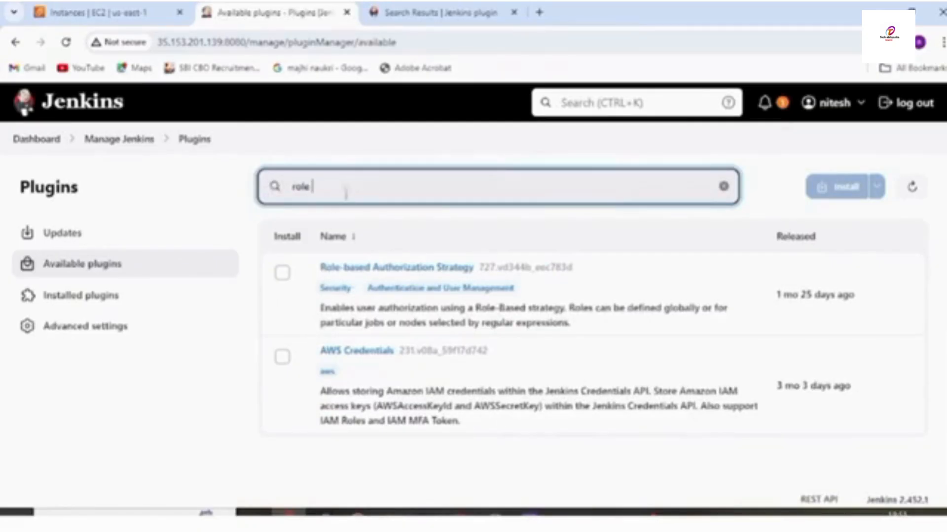
click(282, 273)
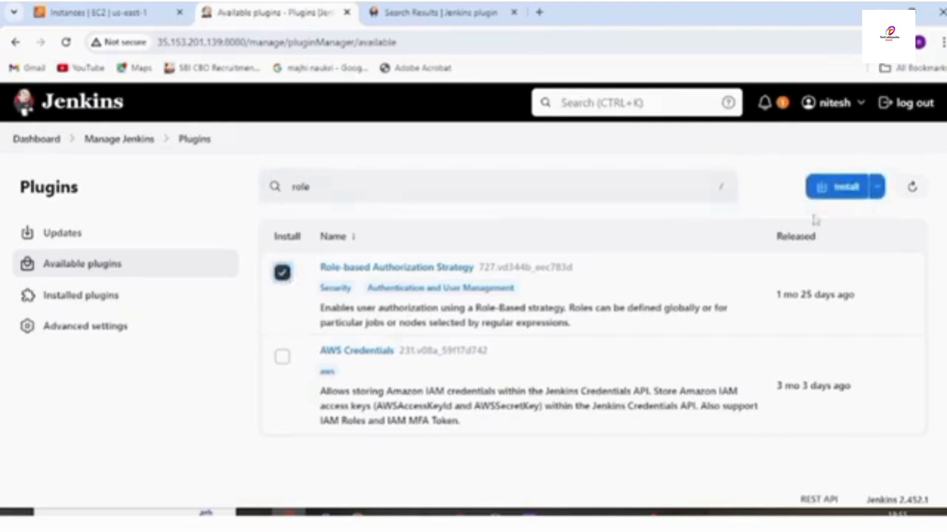
click(821, 190)
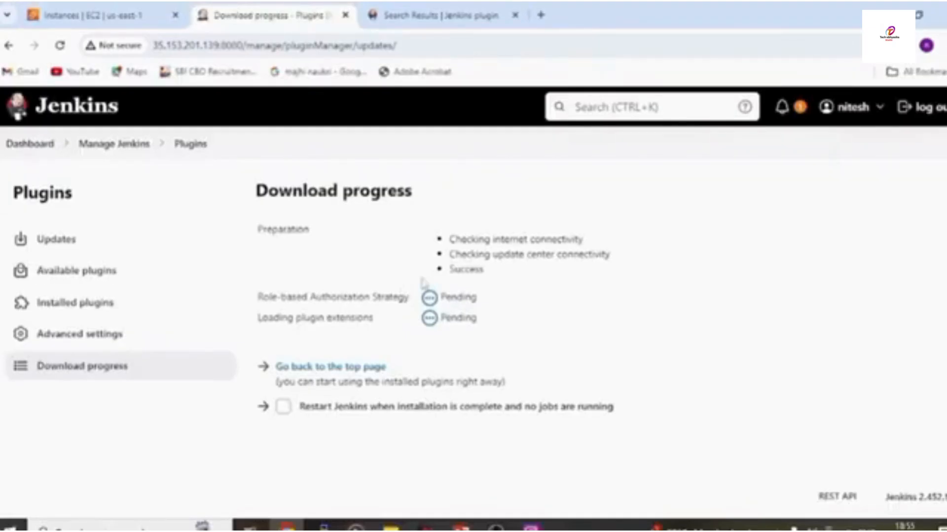
Step: Restart Jenkins after the Role-based Authorization Strategy installation and log in again with the saved username and password
click(283, 407)
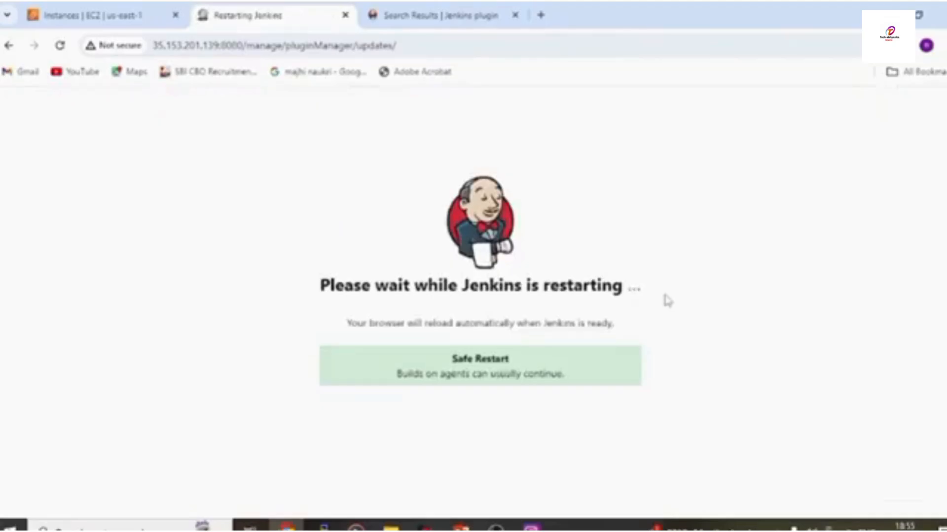
click(598, 245)
click(661, 309)
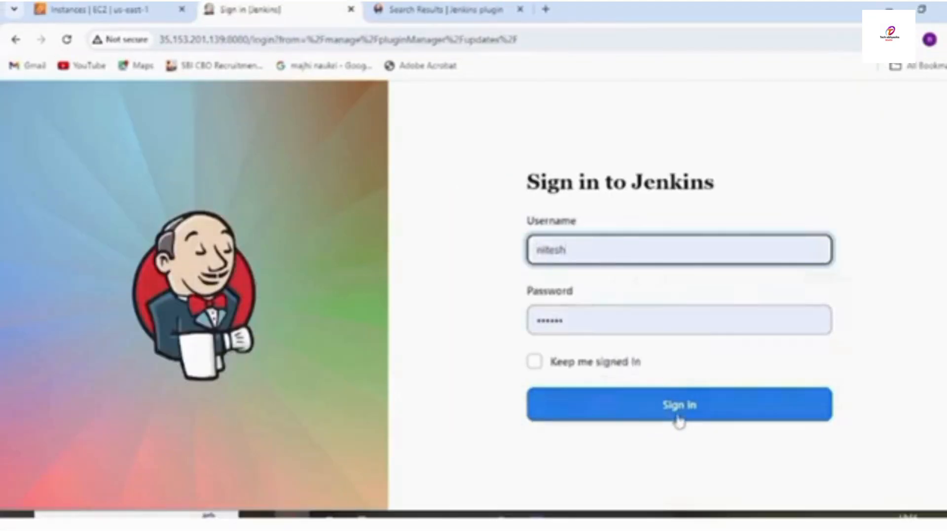
click(679, 405)
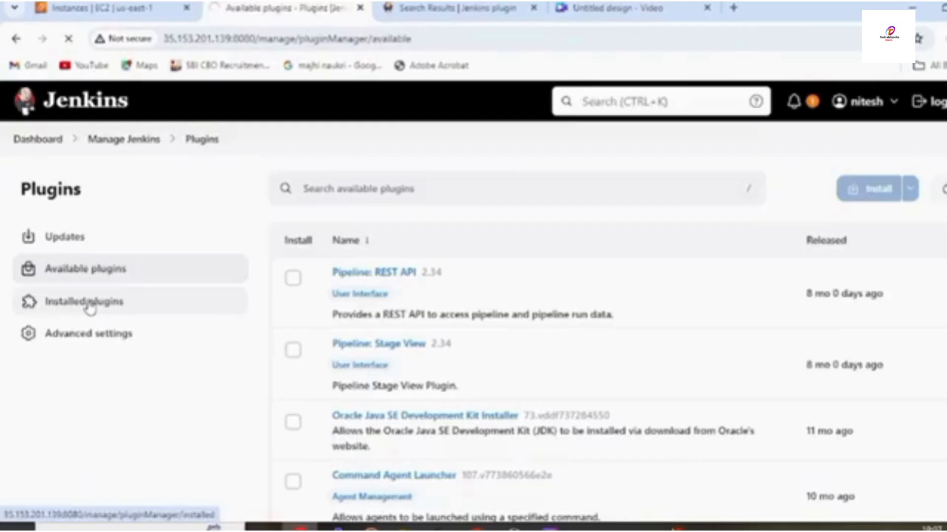
Step: Search the installed plugins for "role" to check Role-based Authorization Strategy, then return to the Manage Jenkins page
click(88, 303)
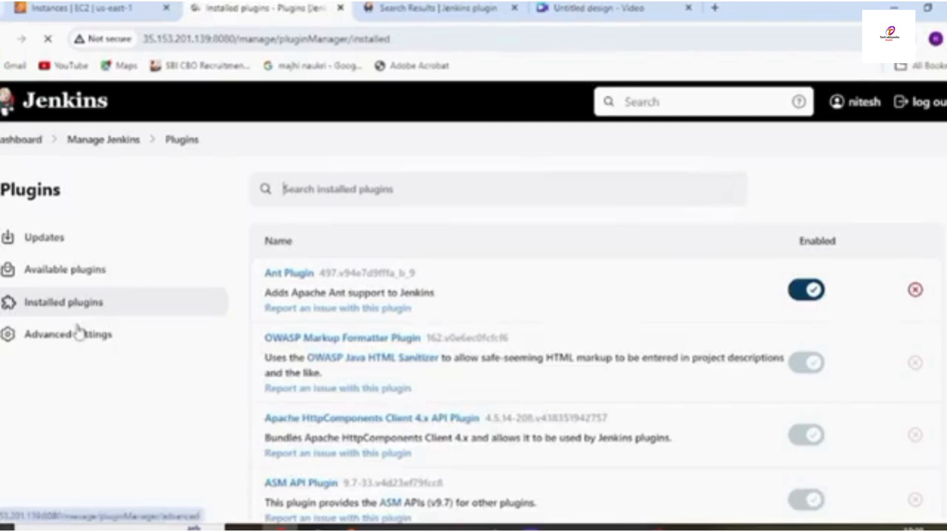
click(285, 193)
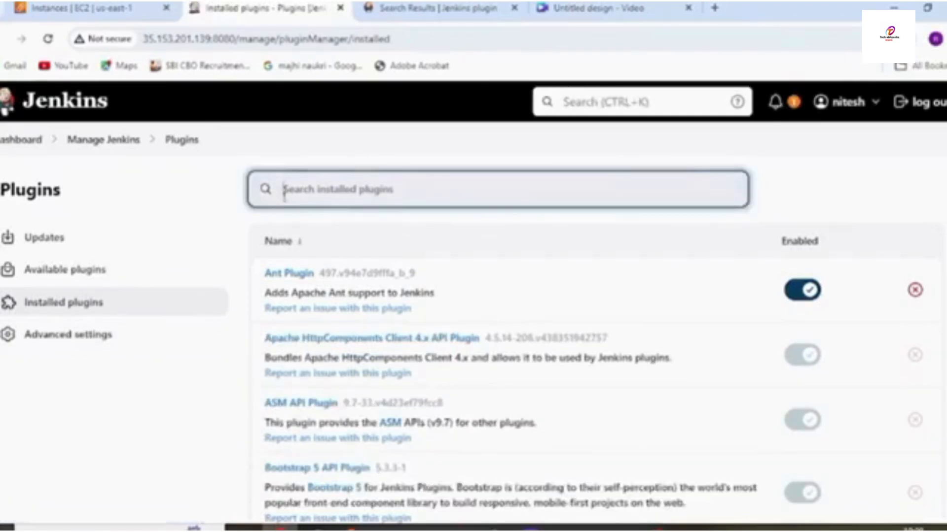
text(role)
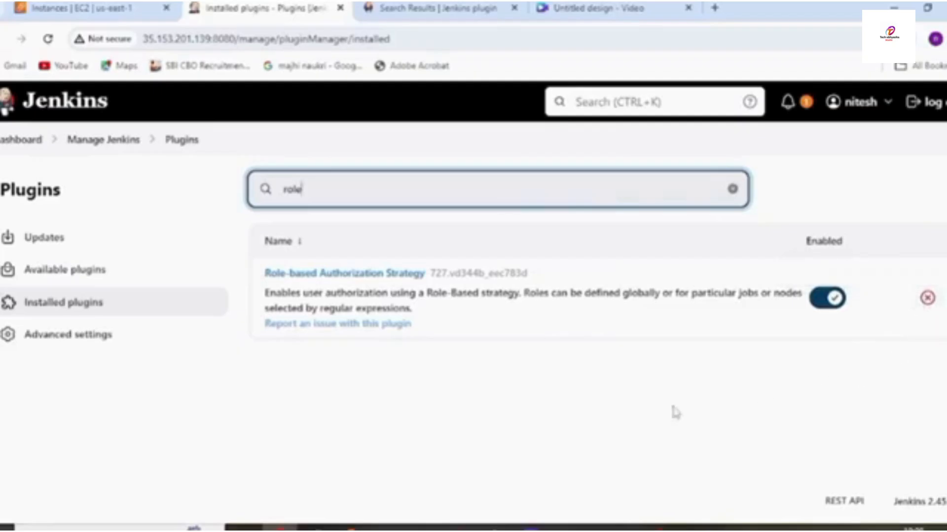
key(F5)
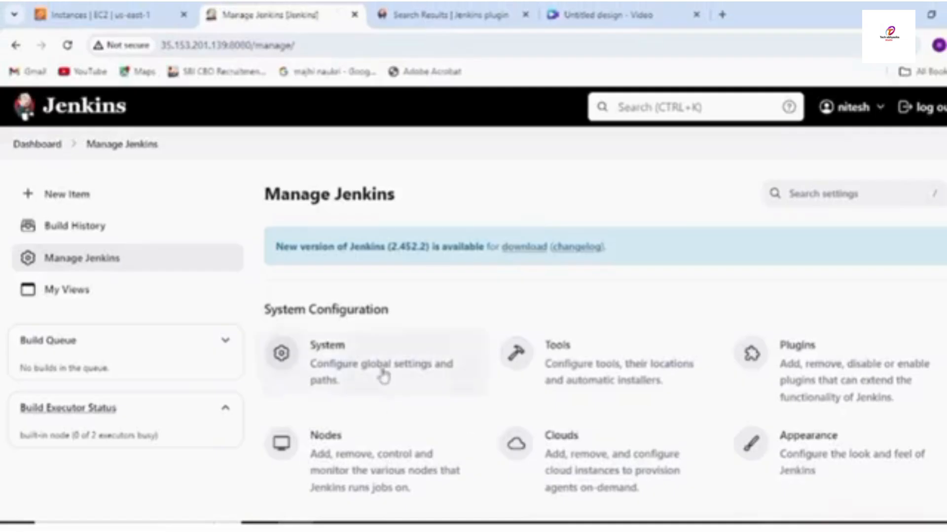
Step: From the Manage Jenkins page, open the Security settings that define who may access and use the system
scroll(381, 381, down, 5)
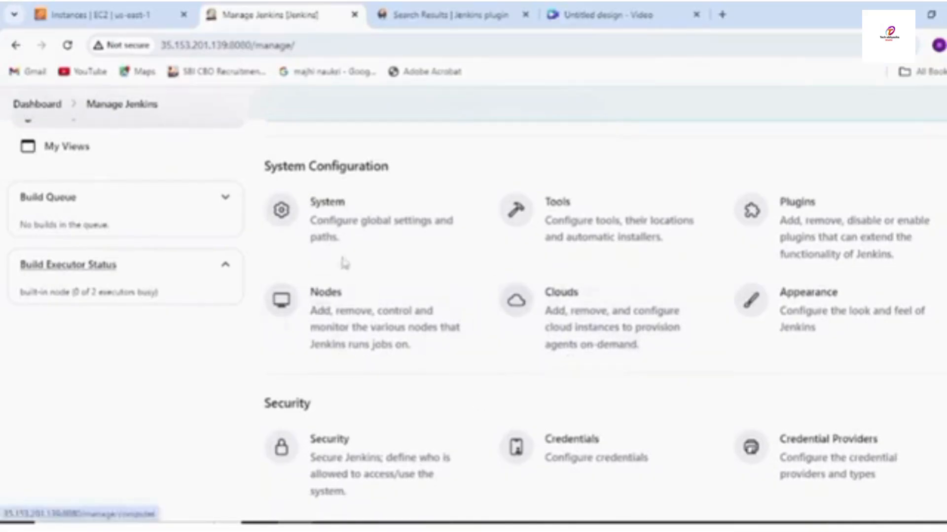
scroll(469, 443, down, 5)
scroll(469, 440, down, 3)
scroll(470, 441, up, 10)
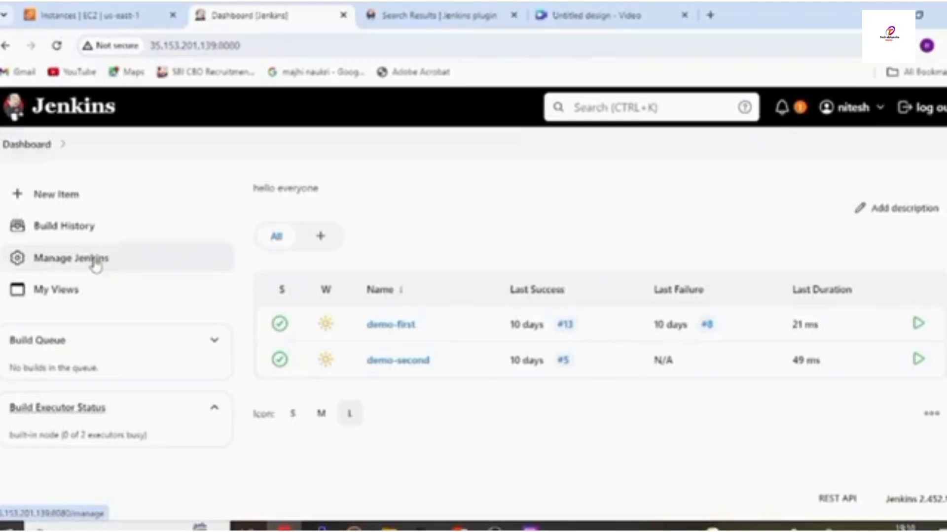
click(97, 266)
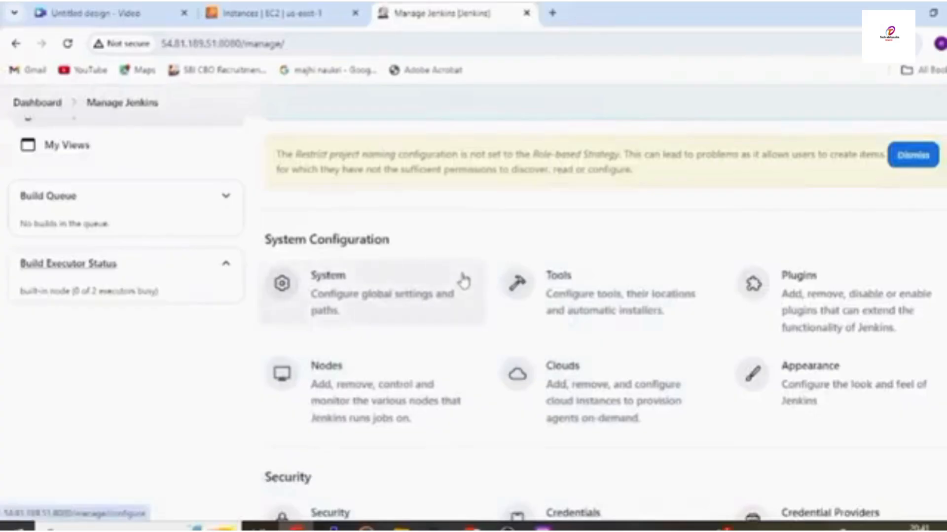
scroll(464, 281, down, 4)
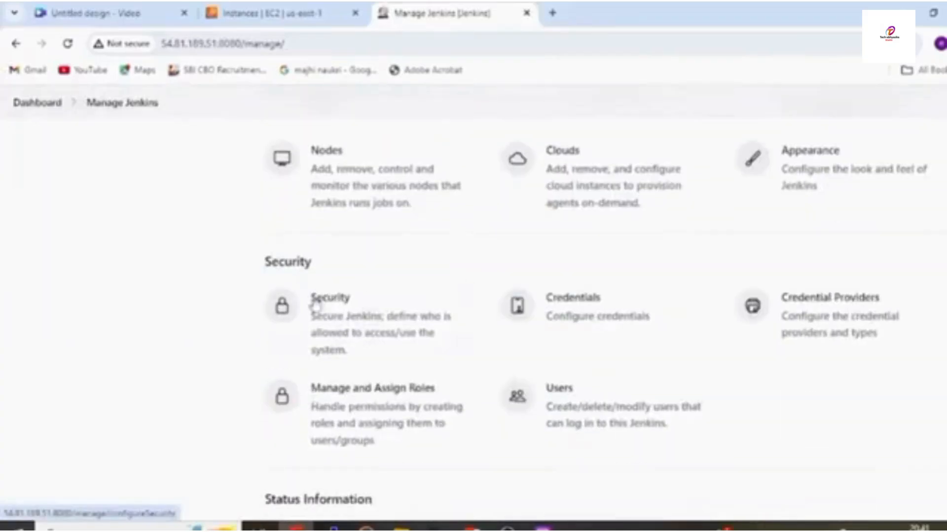
click(337, 308)
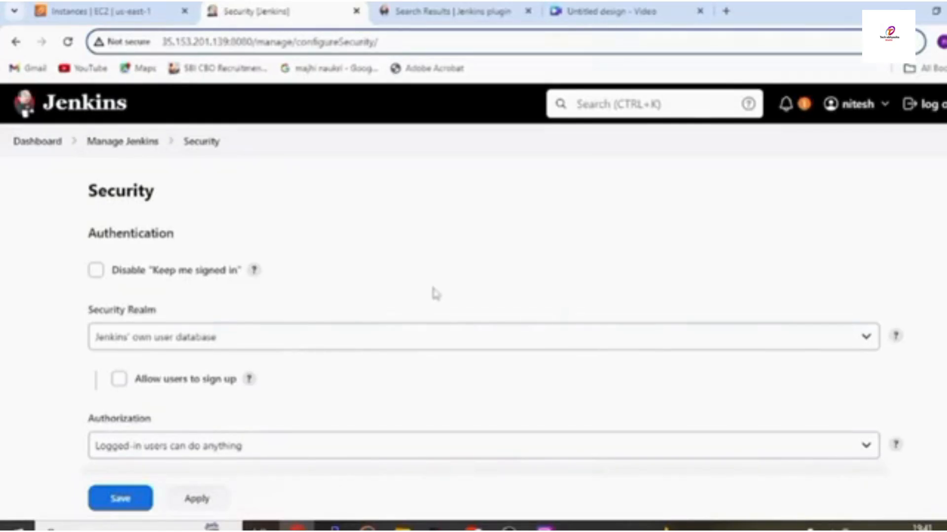
Step: Set the Authorization method in the Security settings to Role-Based Strategy
scroll(431, 293, down, 5)
scroll(530, 290, up, 1)
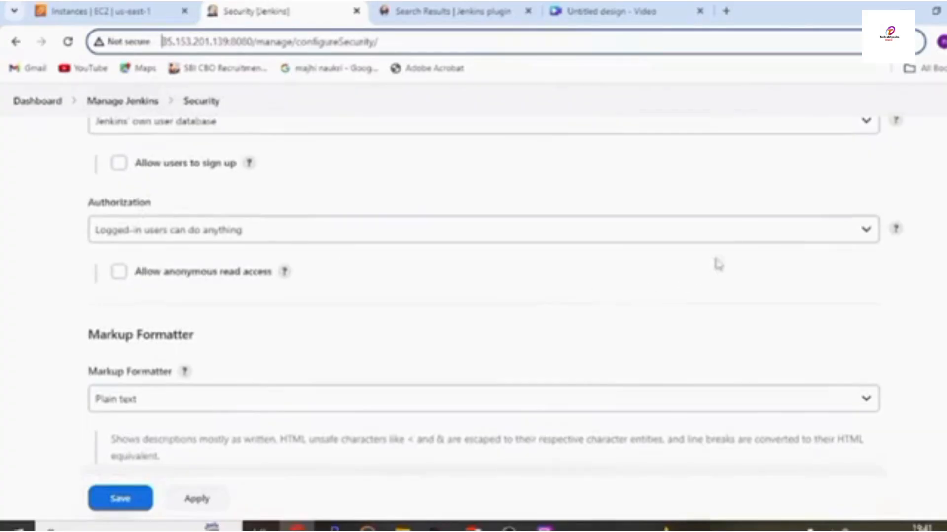
click(792, 229)
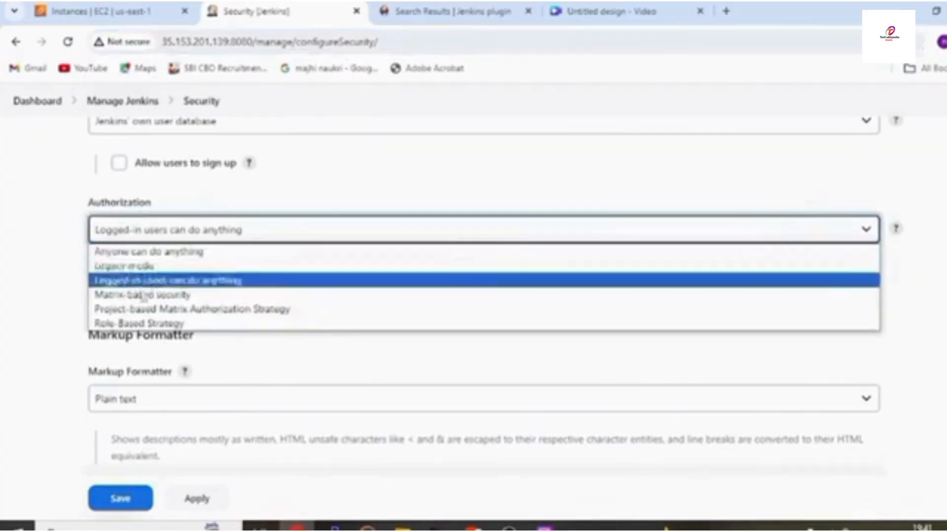
click(183, 324)
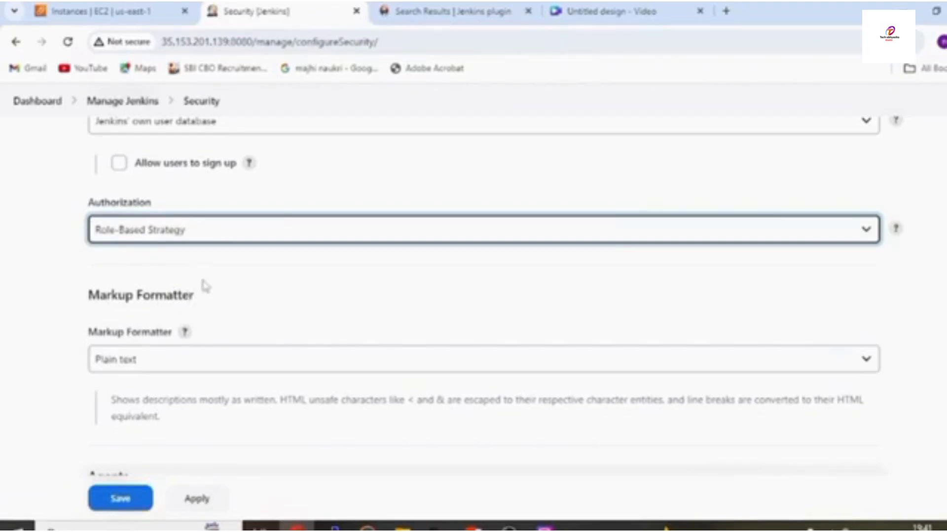
scroll(205, 282, up, 5)
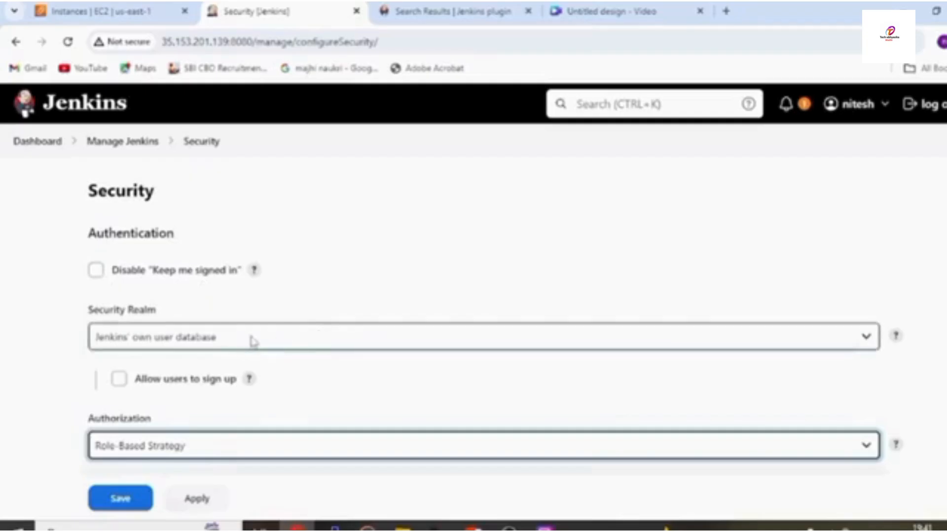
Step: Recheck the Authorization options, keep Role-Based Strategy selected, and save the security settings
scroll(253, 342, down, 3)
click(365, 301)
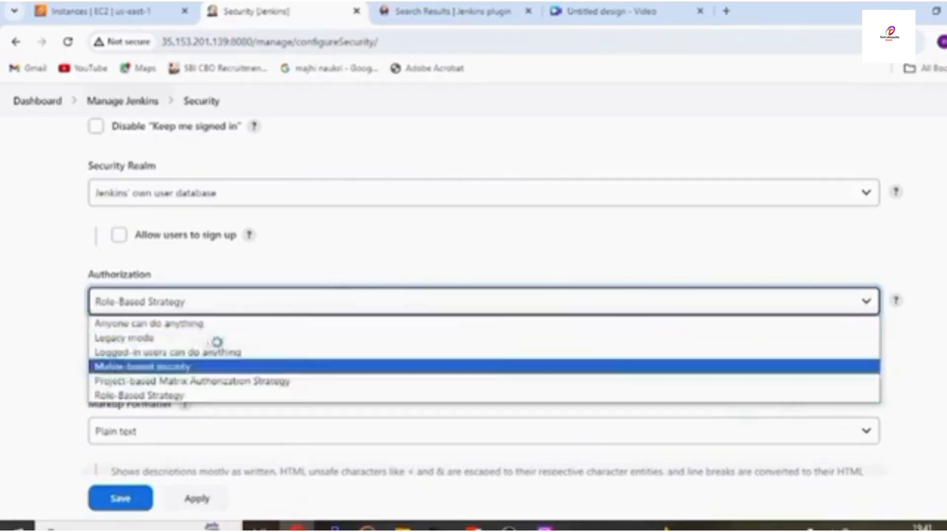
click(177, 398)
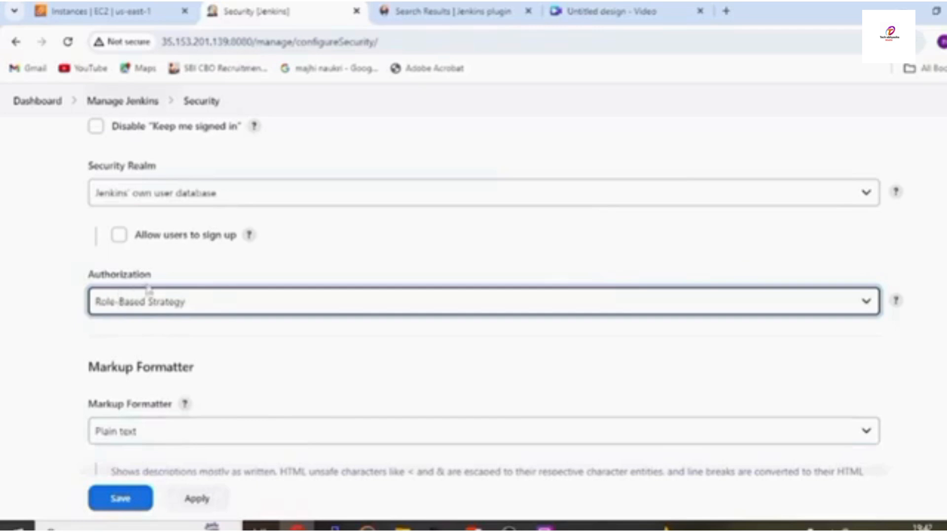
scroll(240, 243, up, 3)
scroll(247, 332, down, 10)
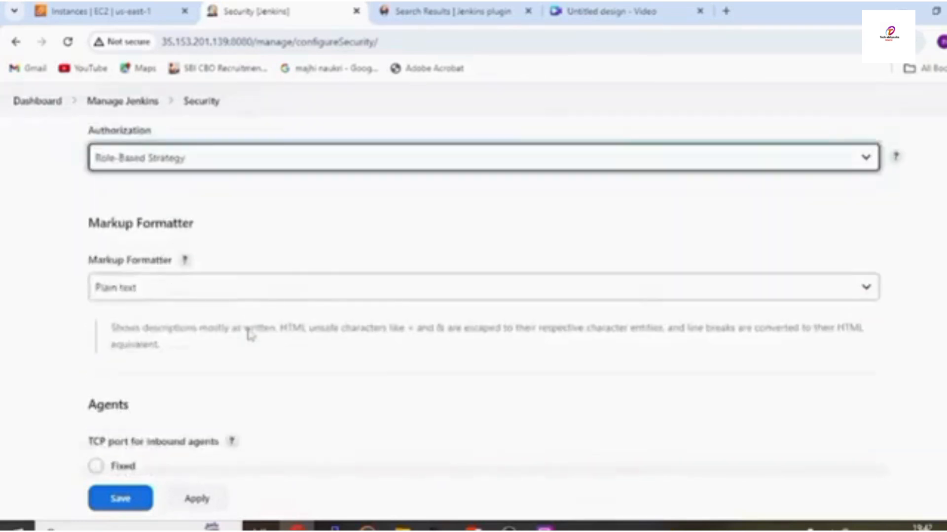
scroll(150, 276, up, 1)
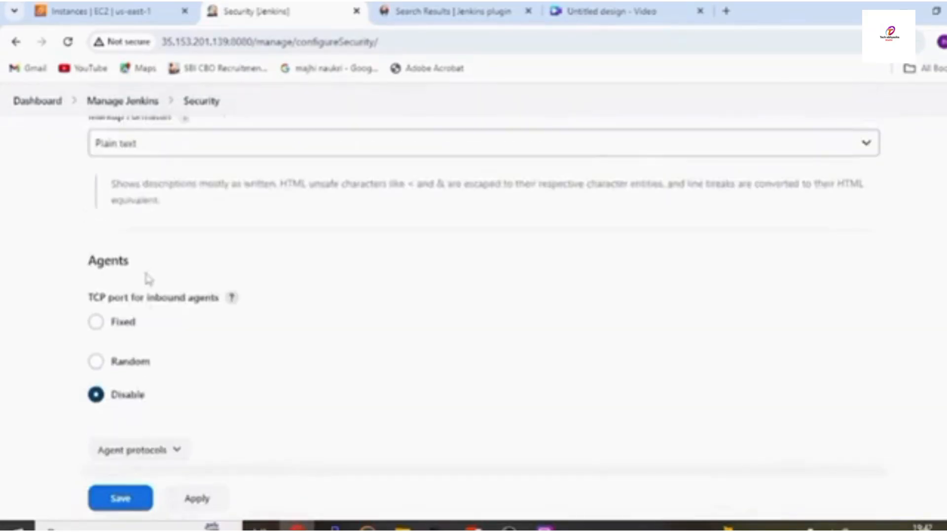
scroll(327, 233, up, 2)
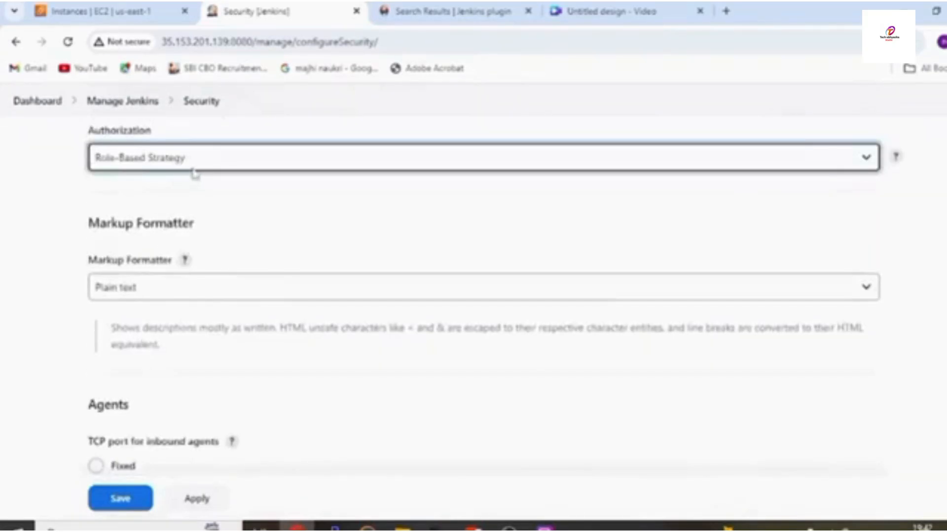
click(121, 501)
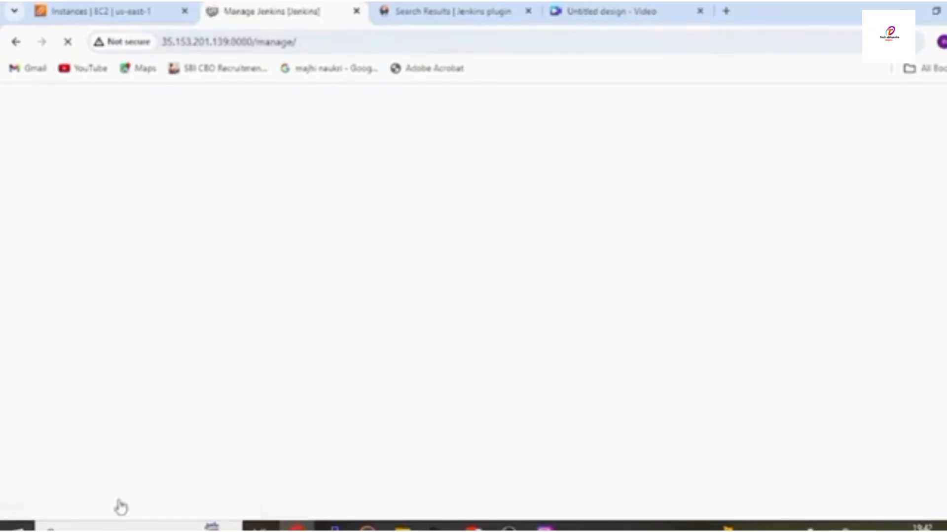
Step: Open Manage and Assign Roles from the Security section of Manage Jenkins and show the Manage Roles page
scroll(409, 345, down, 7)
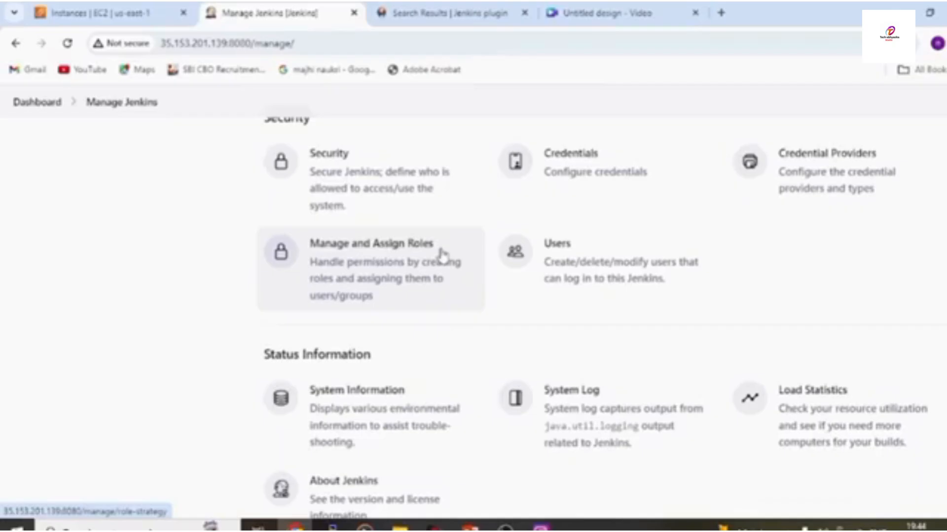
scroll(402, 276, up, 3)
click(403, 394)
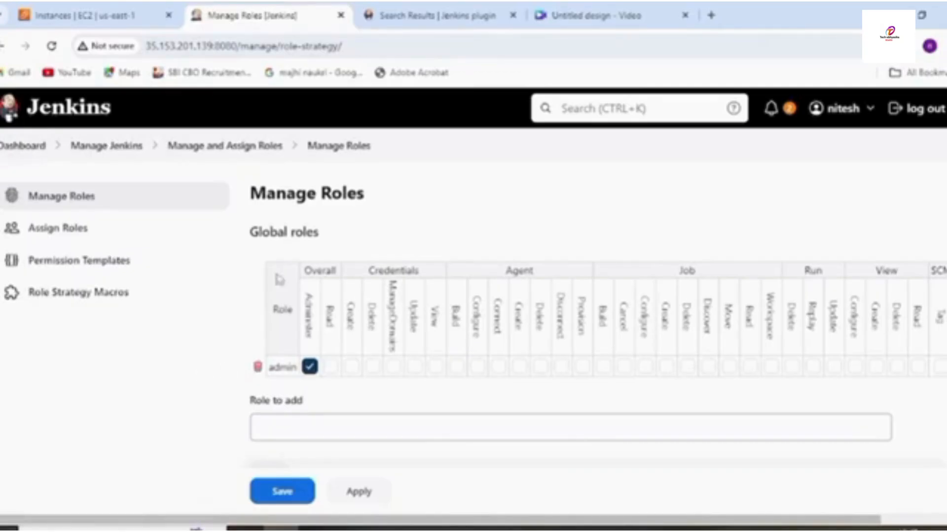
click(93, 199)
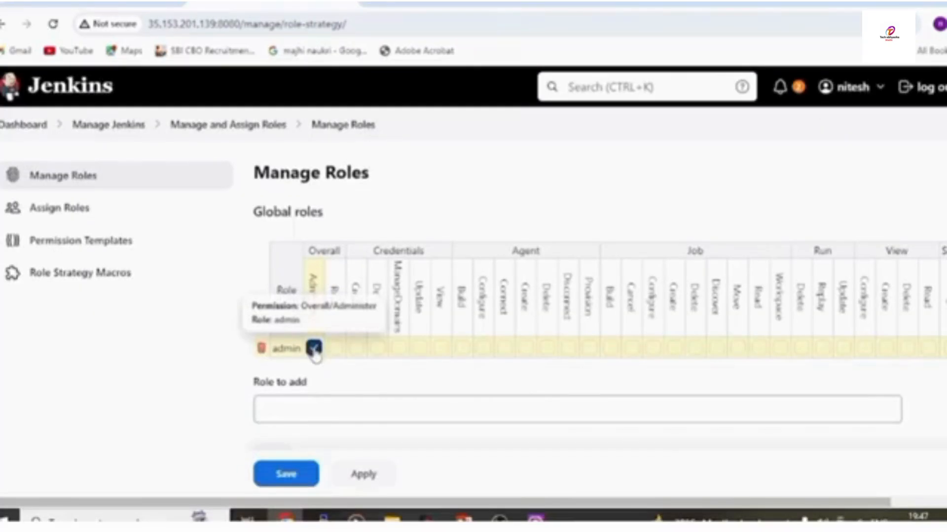
Step: Enter "developer" as the name of the role to add under Global roles
click(329, 407)
text(de)
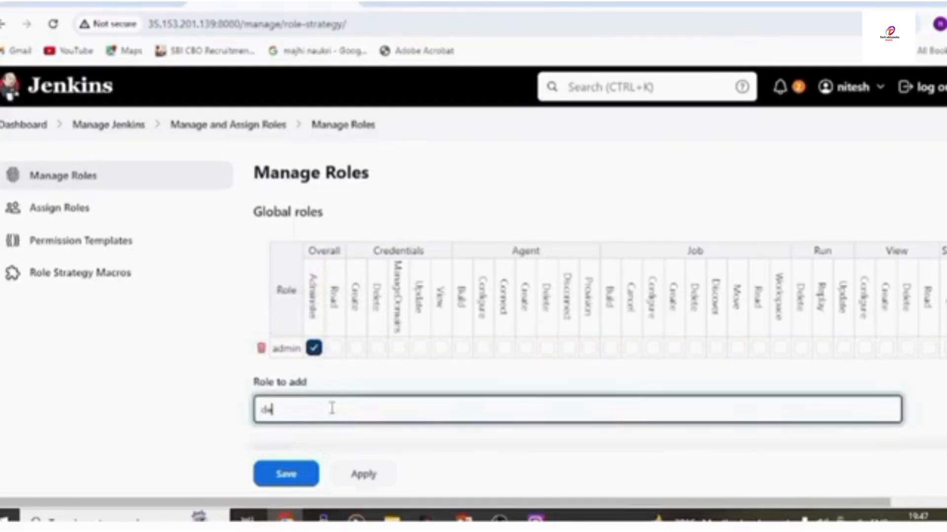
text(veloper)
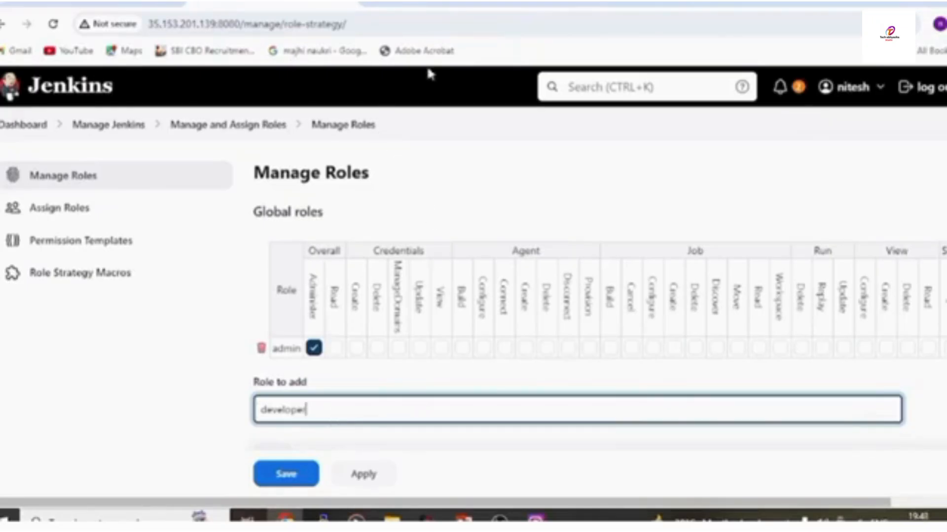
Step: Duplicate the Jenkins browser tab and sign in there with the second user's username and password
right_click(248, 1)
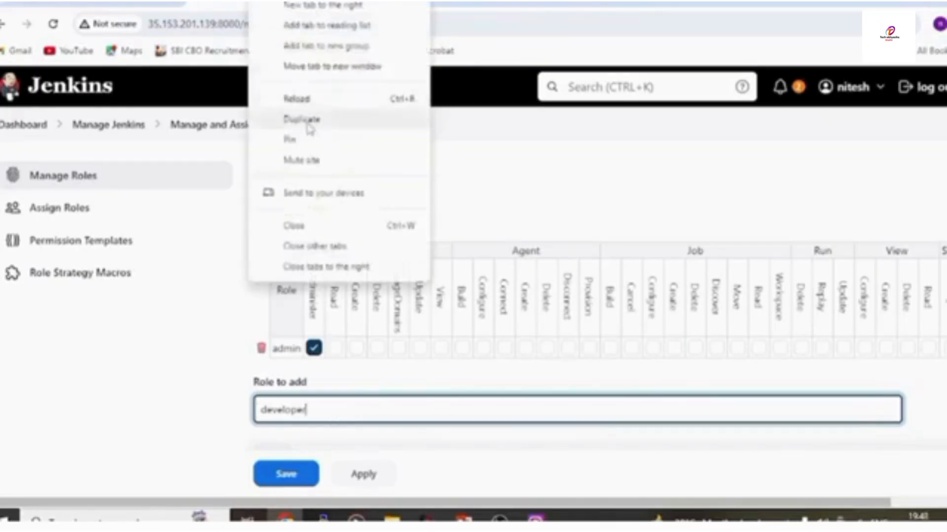
click(310, 129)
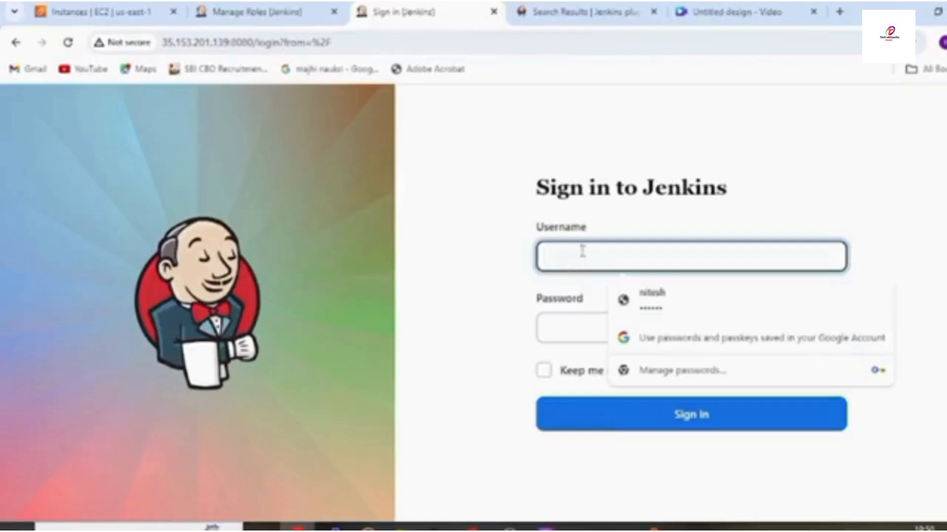
text(saurabh)
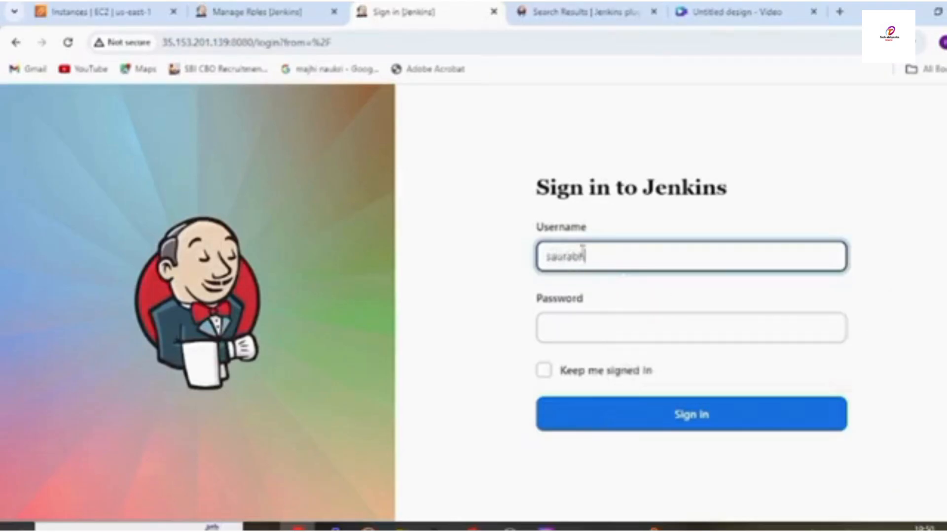
click(638, 327)
text(*******)
click(649, 402)
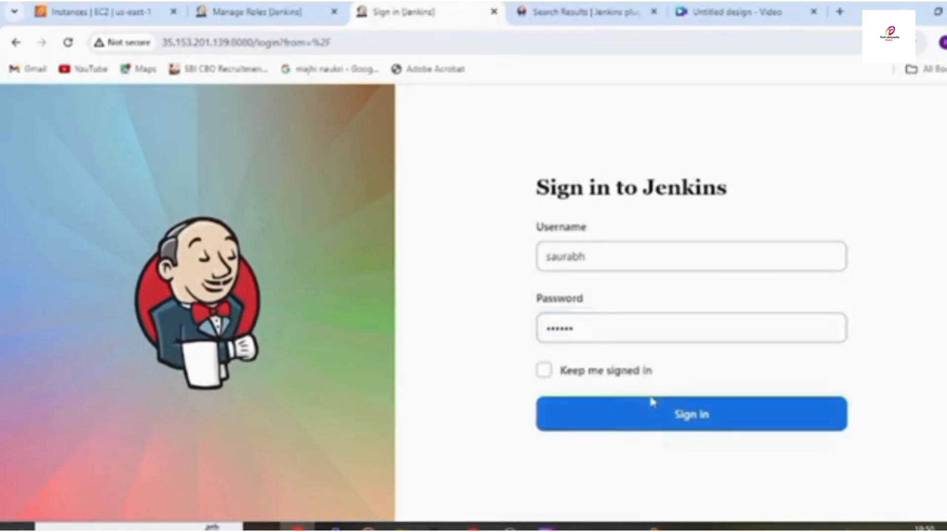
click(660, 424)
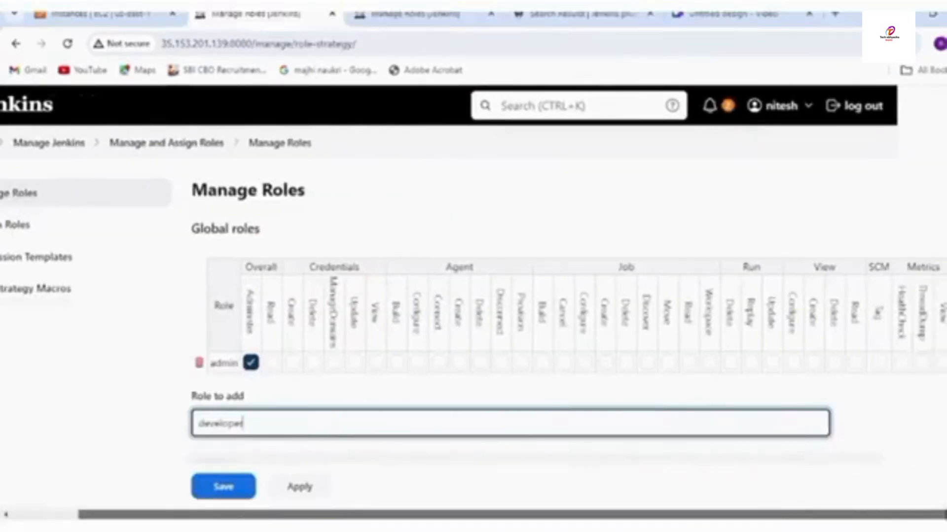
Step: Back in the original Manage Roles tab, add the entered developer role to the Global roles table
scroll(860, 464, left, 3)
scroll(860, 465, right, 2)
scroll(724, 403, down, 2)
scroll(723, 403, down, 2)
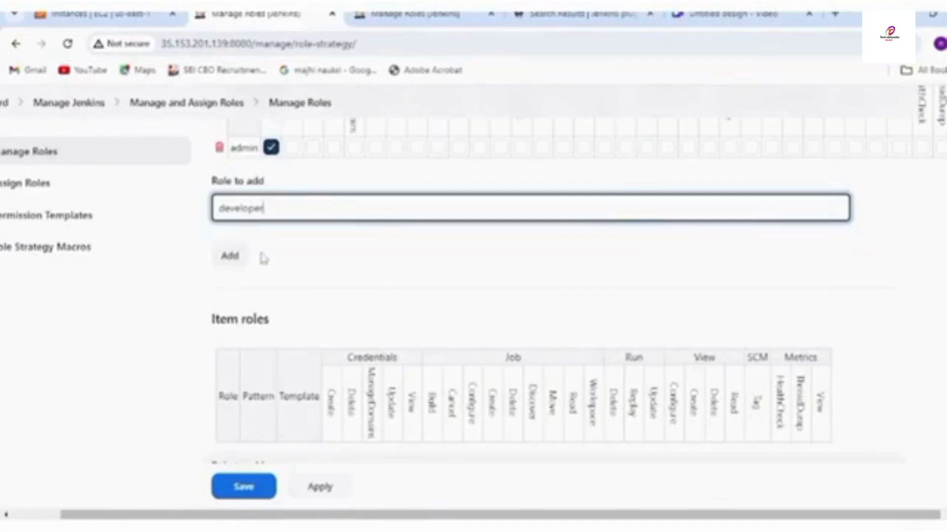
click(232, 256)
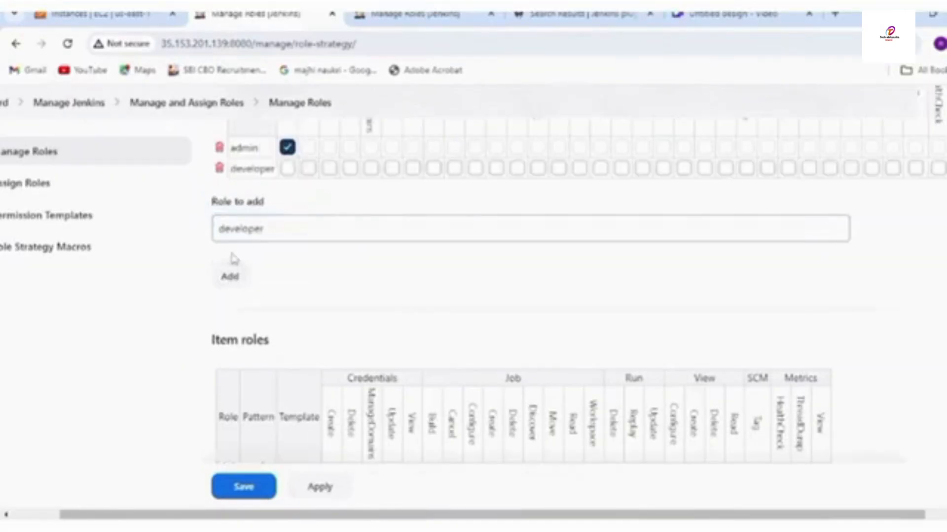
Step: Grant the developer role the Overall Read permission and save the roles
scroll(363, 259, up, 2)
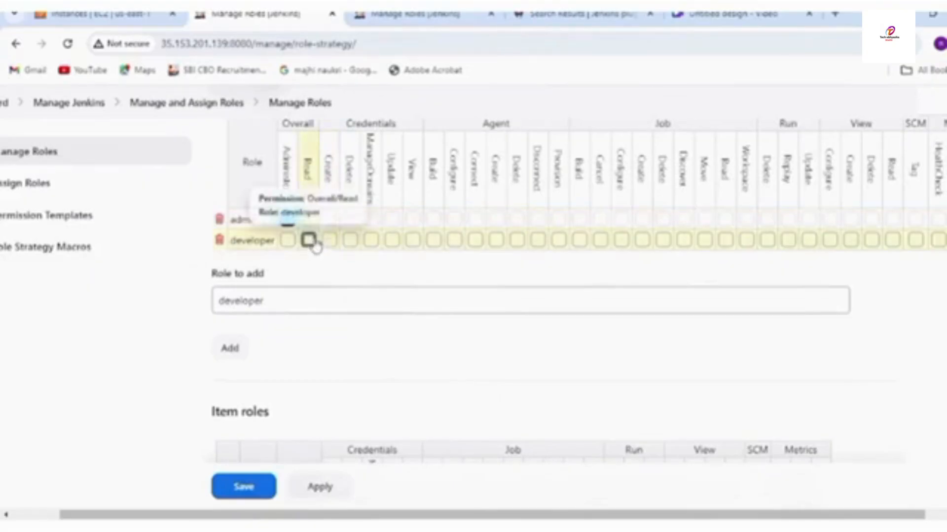
click(309, 240)
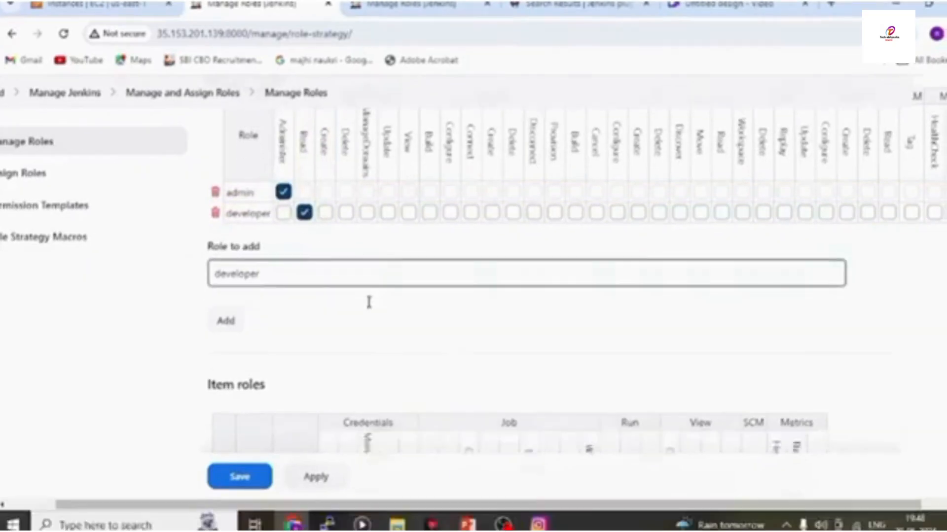
scroll(370, 305, down, 2)
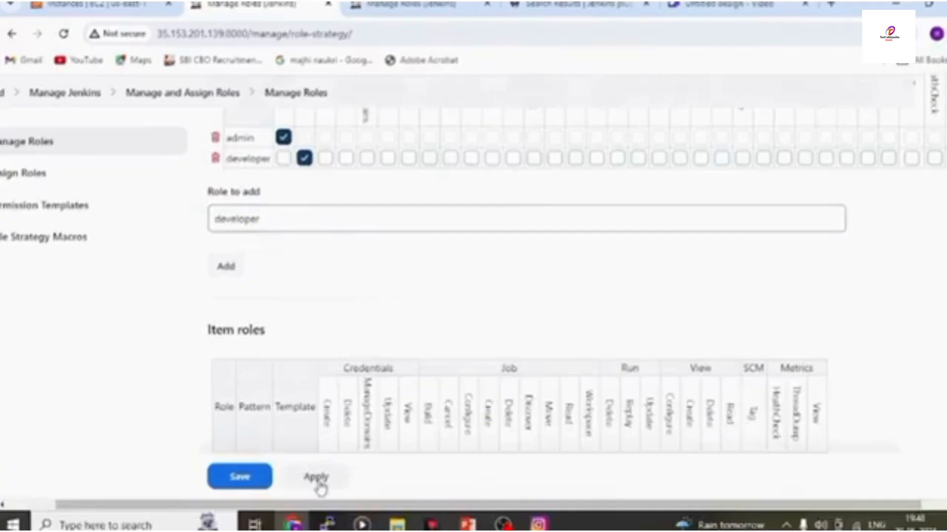
click(249, 485)
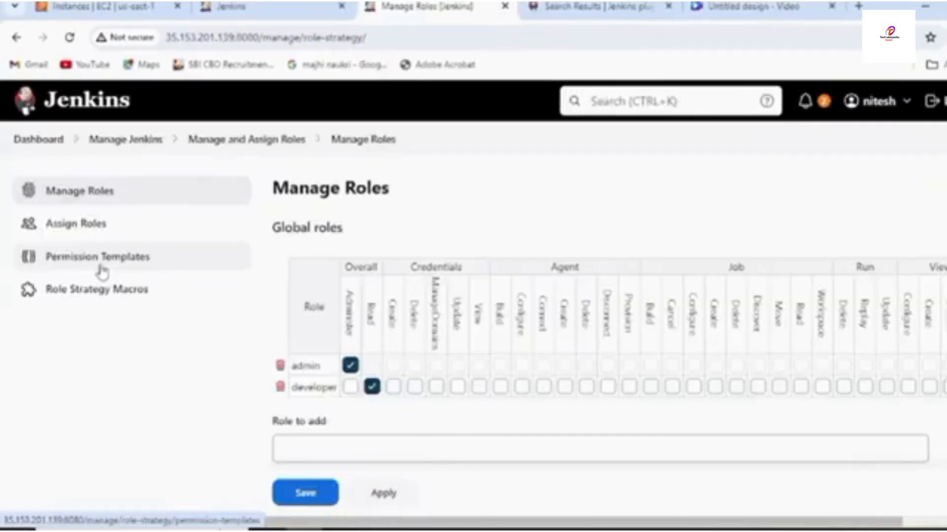
Step: Open the Assign Roles page and add the second user to the Global roles table by user ID
click(85, 231)
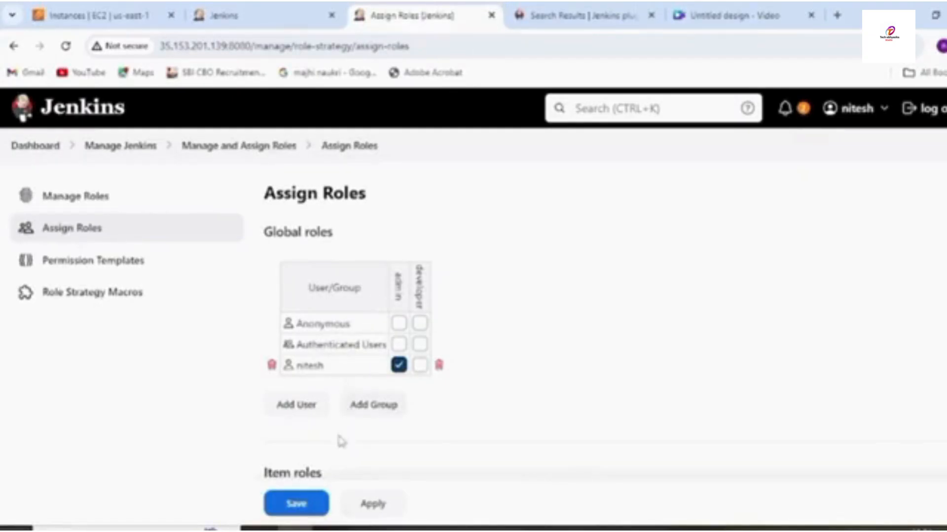
click(299, 413)
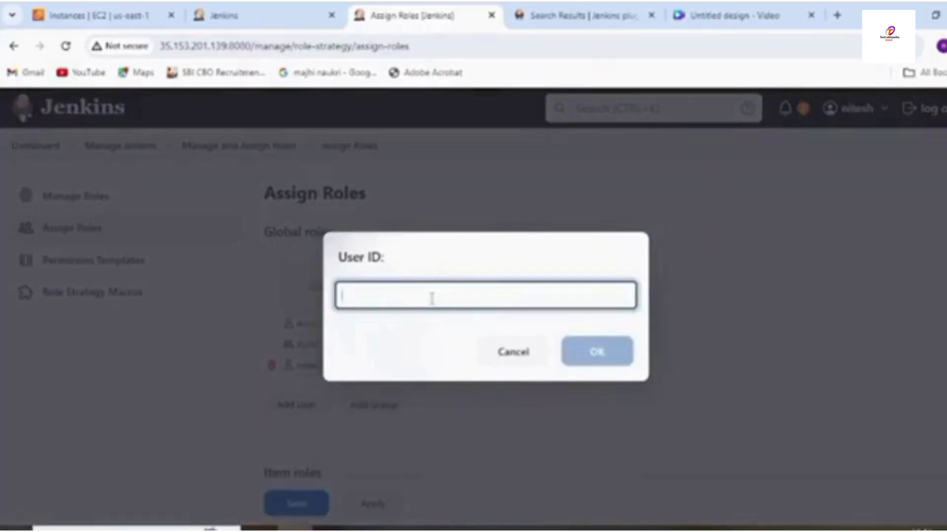
text(usa)
text(ura)
text(bh)
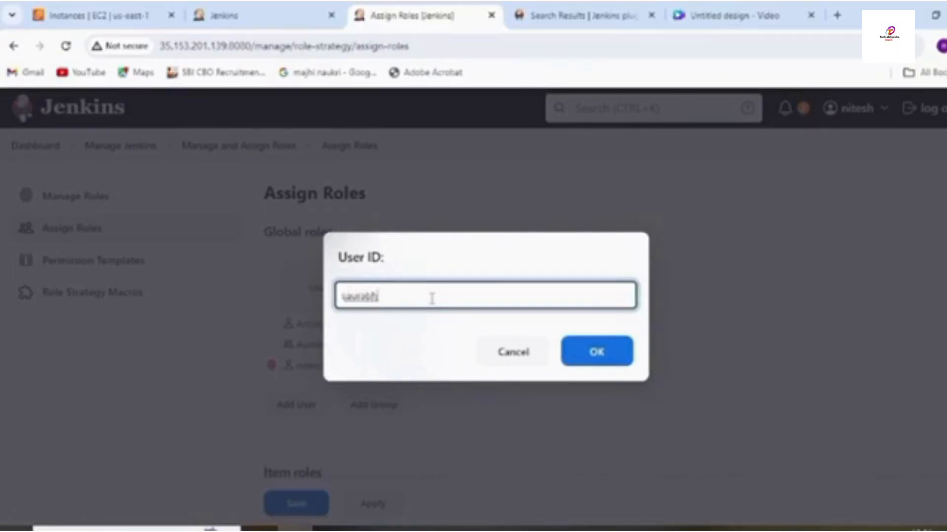
click(593, 353)
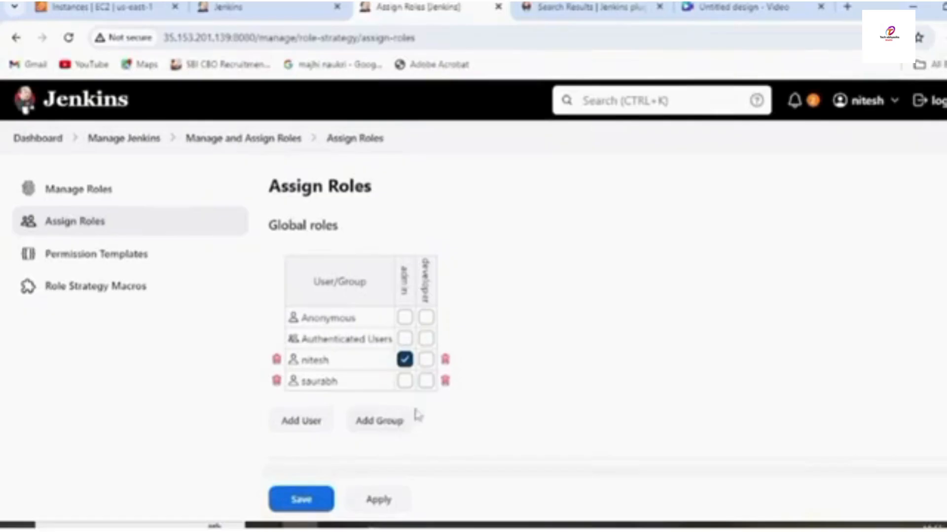
Step: Assign the developer global role to the second user, then apply and save the role assignments
click(427, 383)
scroll(432, 439, down, 5)
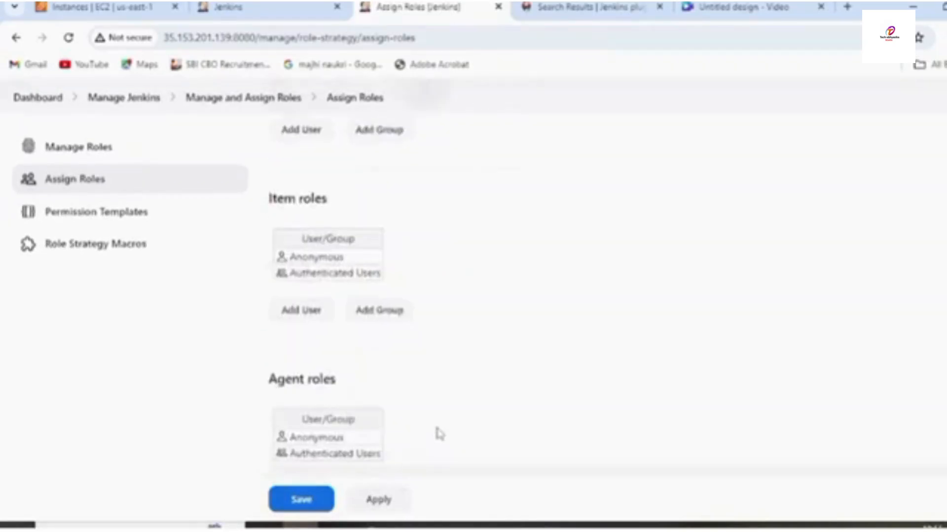
scroll(437, 429, down, 2)
click(386, 468)
click(310, 465)
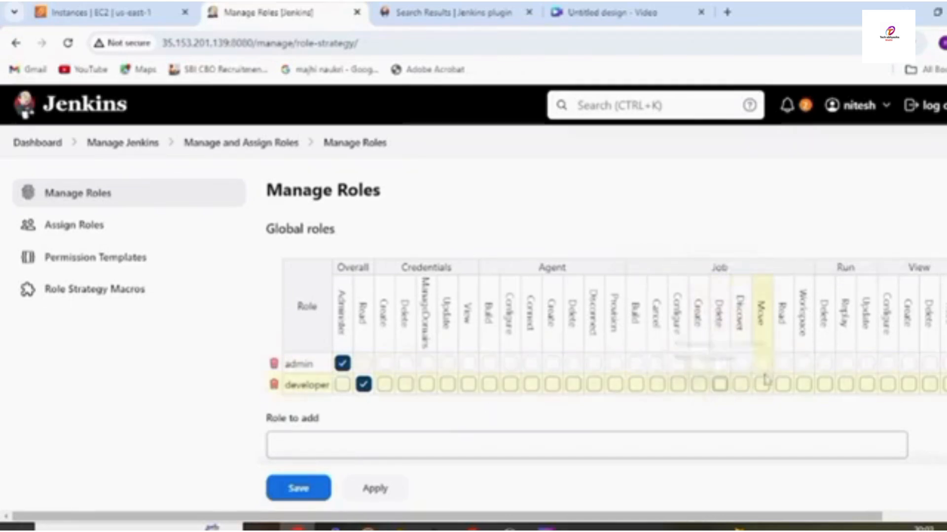
Step: Grant the developer role the Job Read and Job Build permissions and save the roles
click(784, 384)
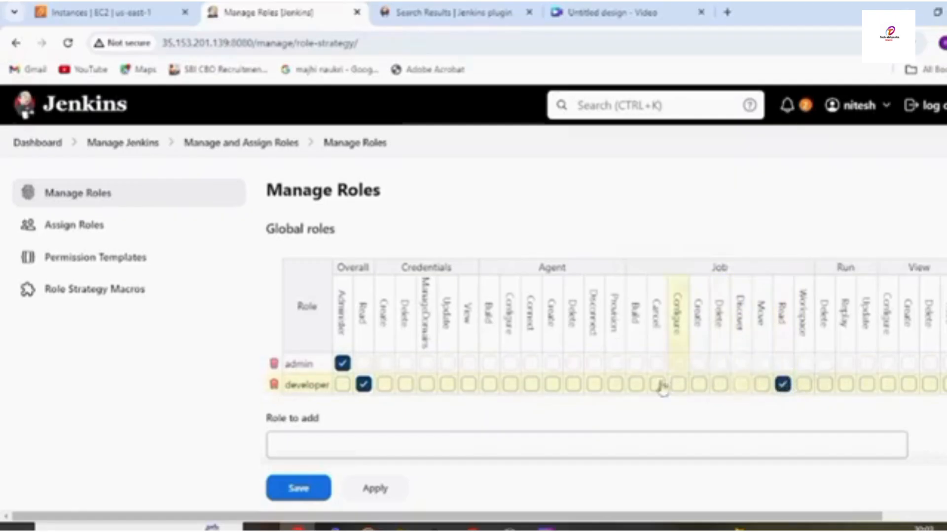
click(636, 384)
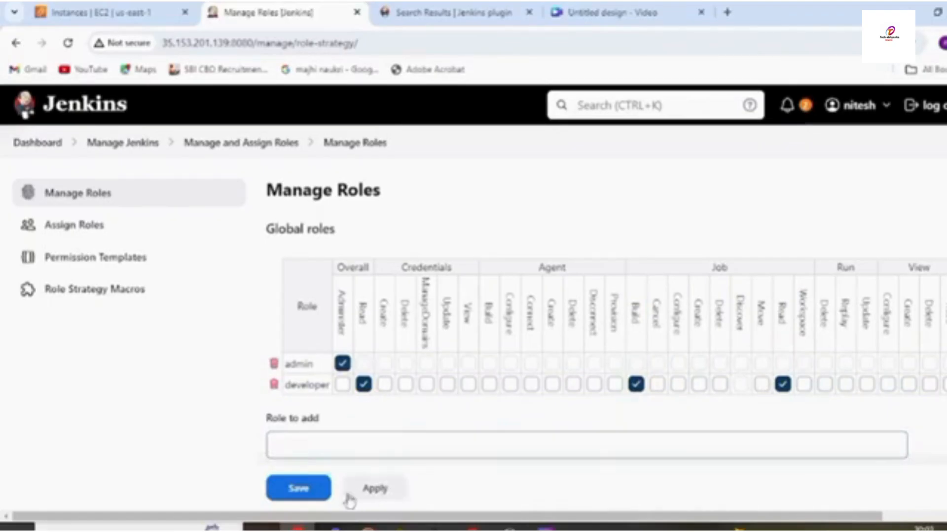
click(303, 491)
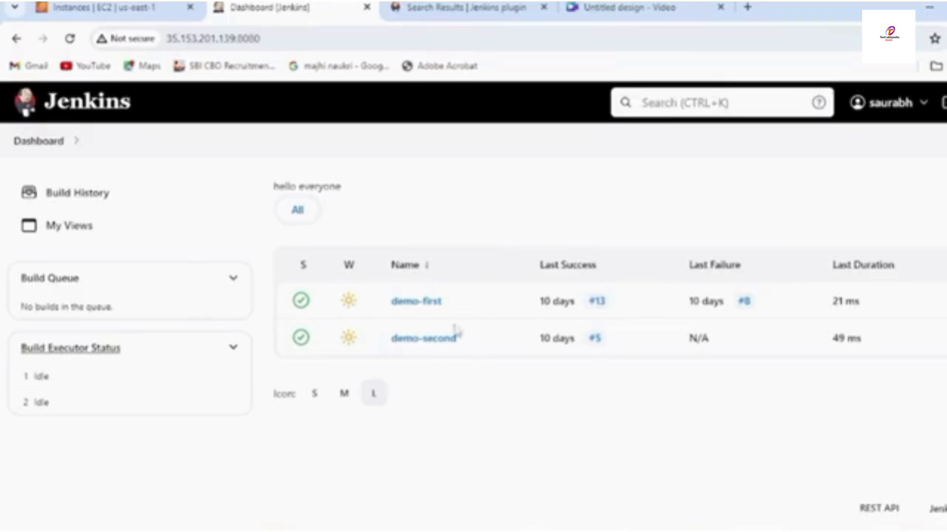
Step: In the second user's session, check access to the demo-first job and show its available actions on the dashboard
click(429, 306)
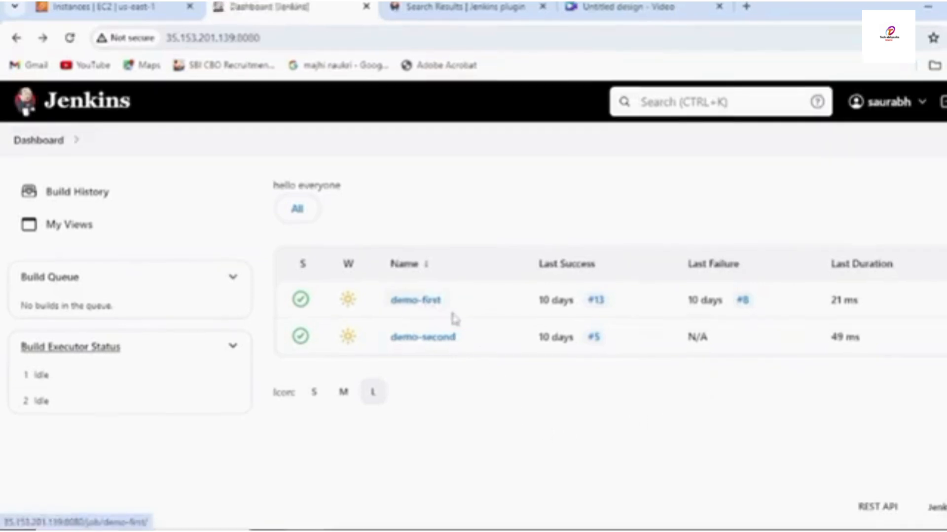
click(450, 301)
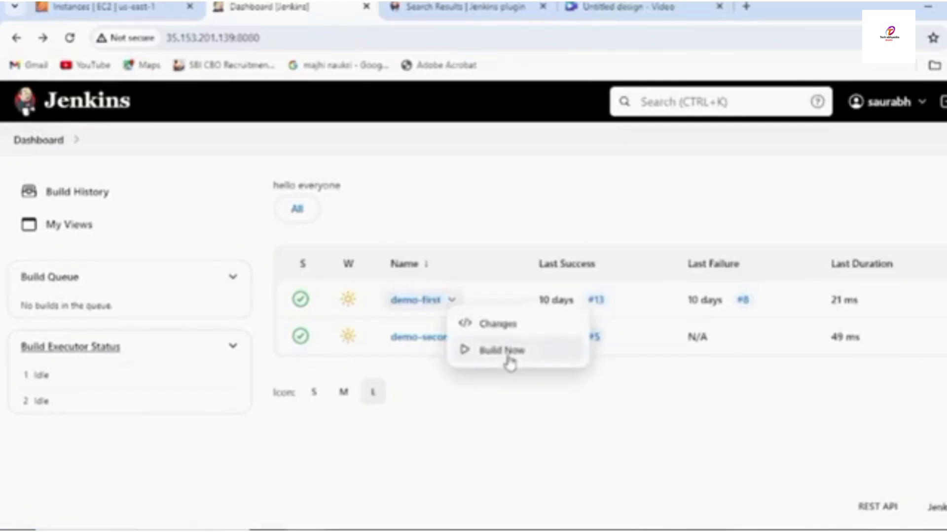